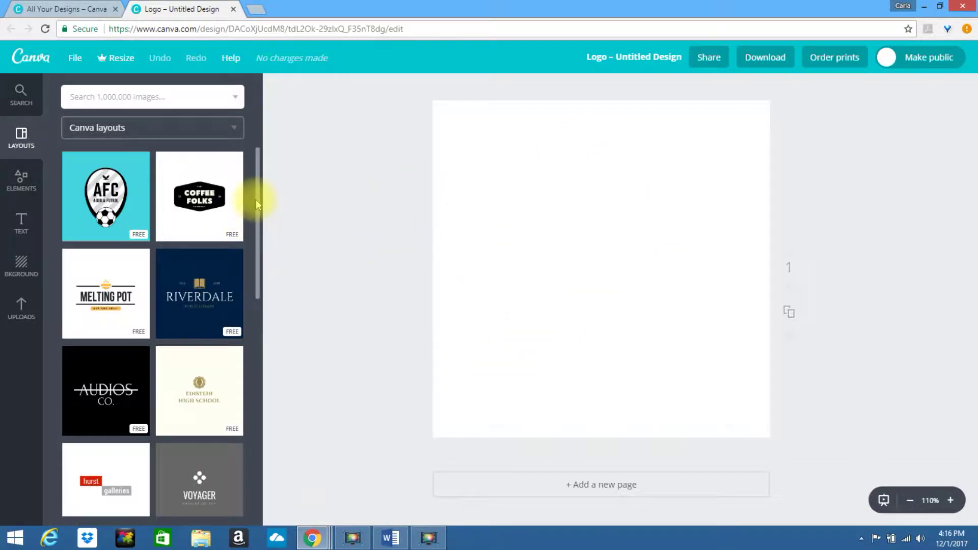
Step: Apply the Melting Pot layout and retitle it NEW ONLINE YOU at font size 48
mouse_move(258, 197)
mouse_down()
mouse_move(250, 299)
mouse_move(255, 182)
mouse_up()
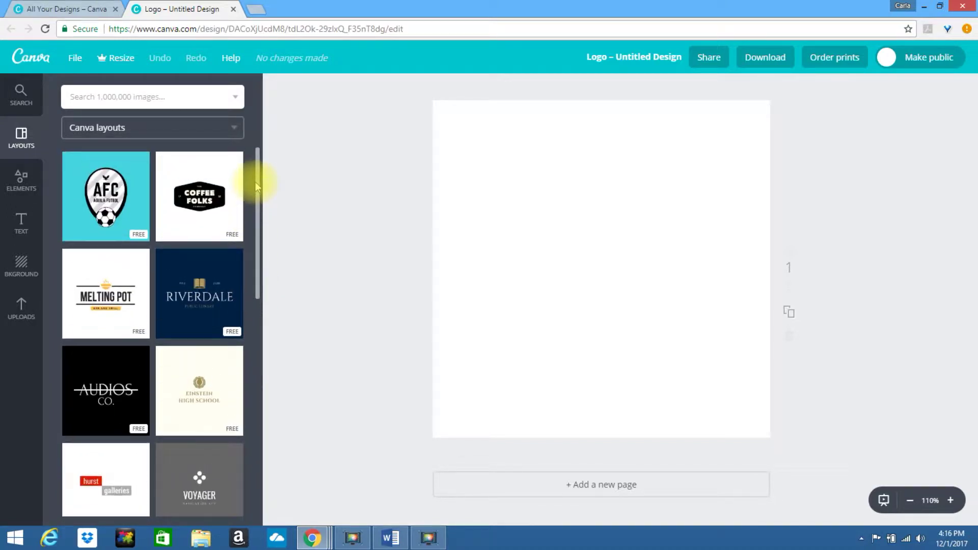
click(109, 293)
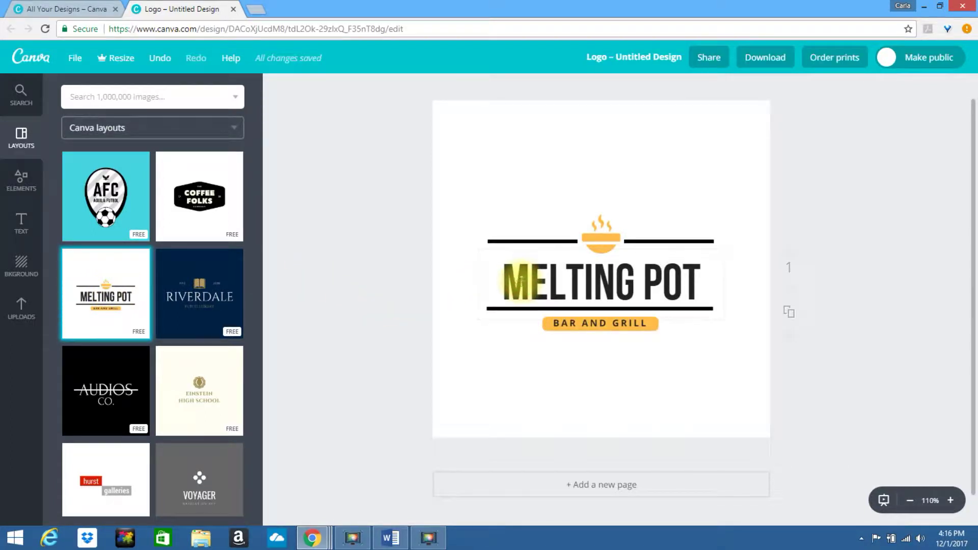
double_click(521, 280)
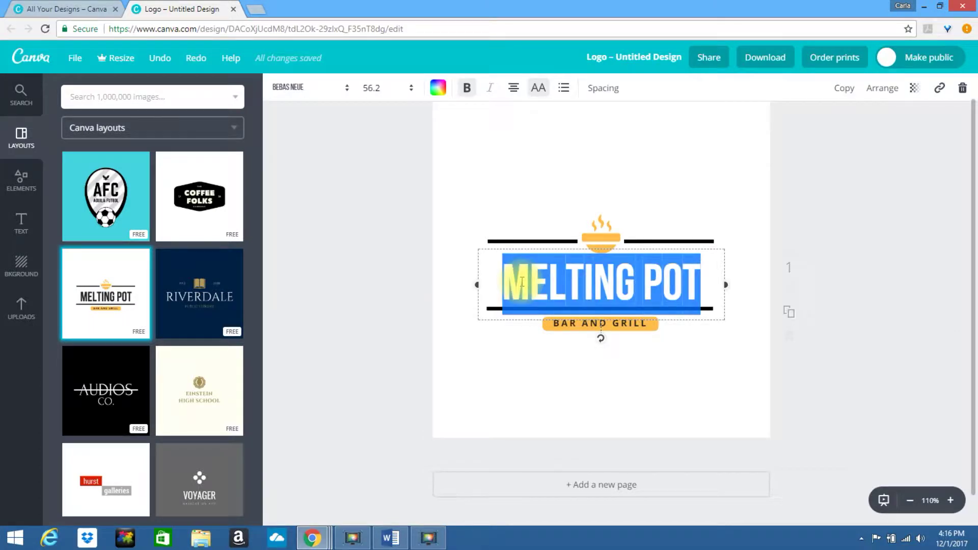
text(NEW ONLINE YO)
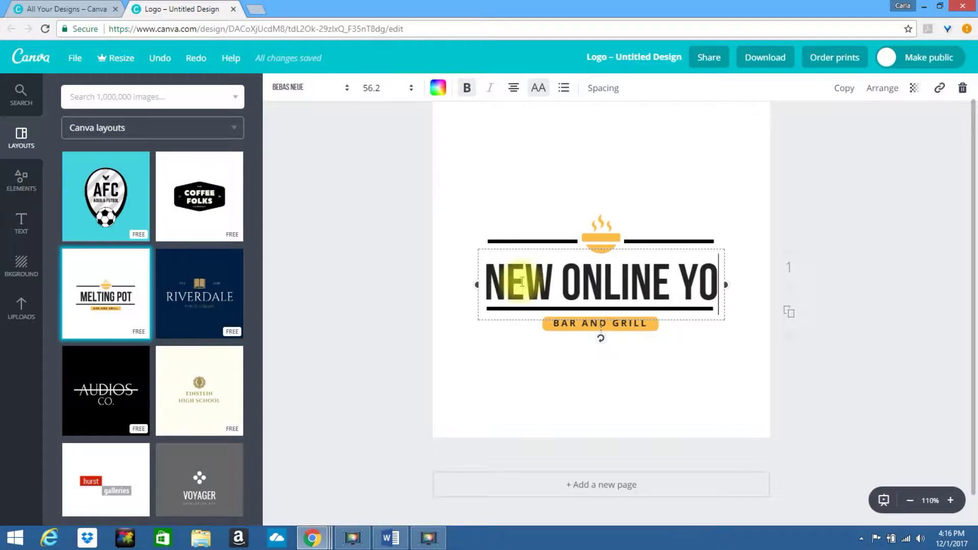
text(U)
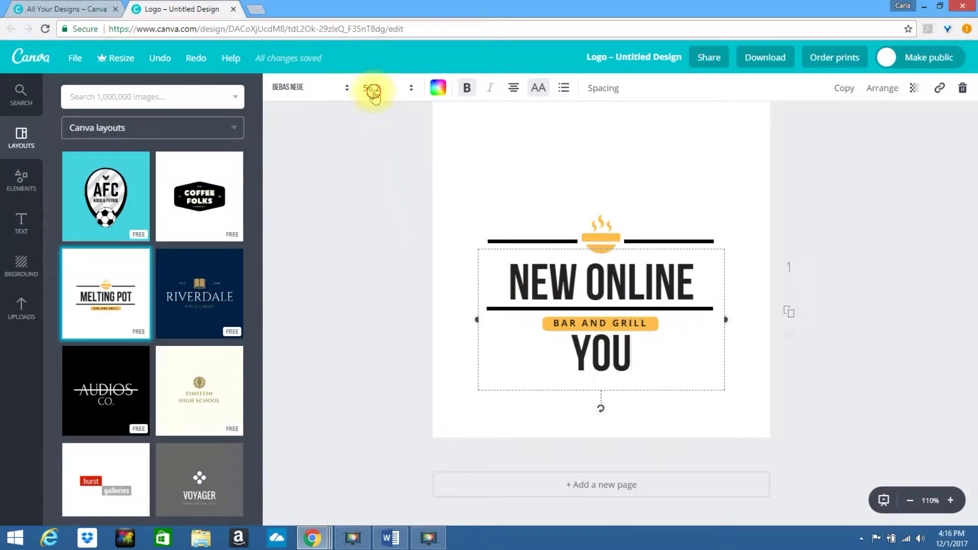
click(371, 88)
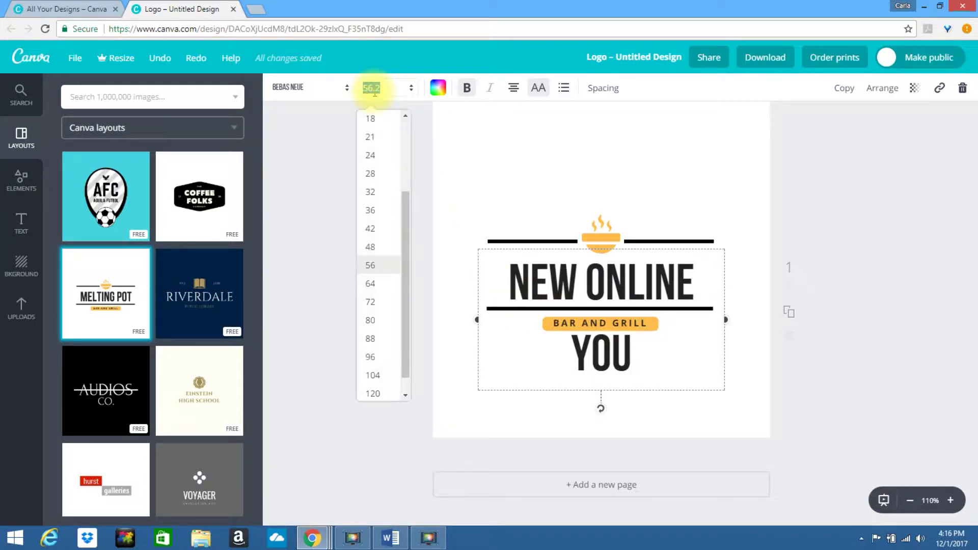
click(370, 247)
click(593, 227)
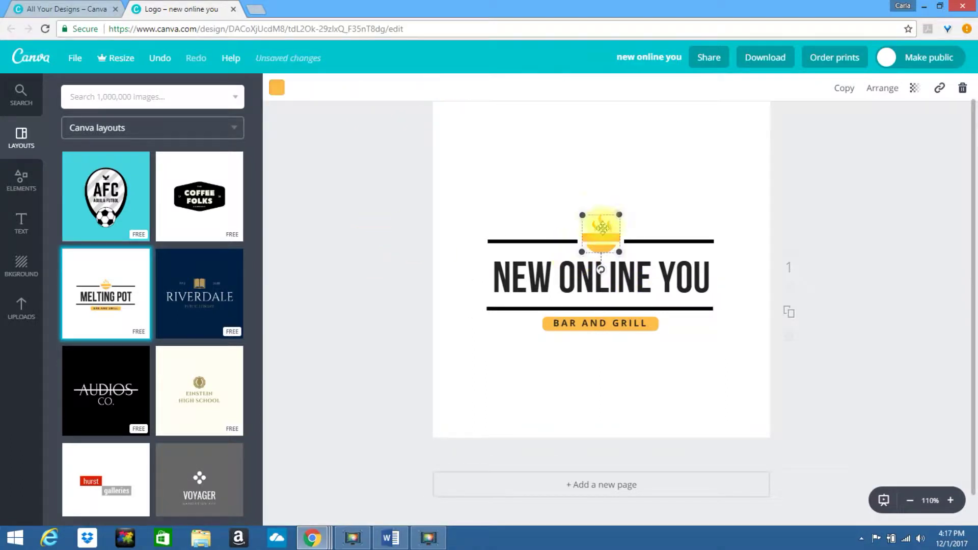
Step: Delete the soup-bowl icon and search the elements library for 'lap' images
click(961, 92)
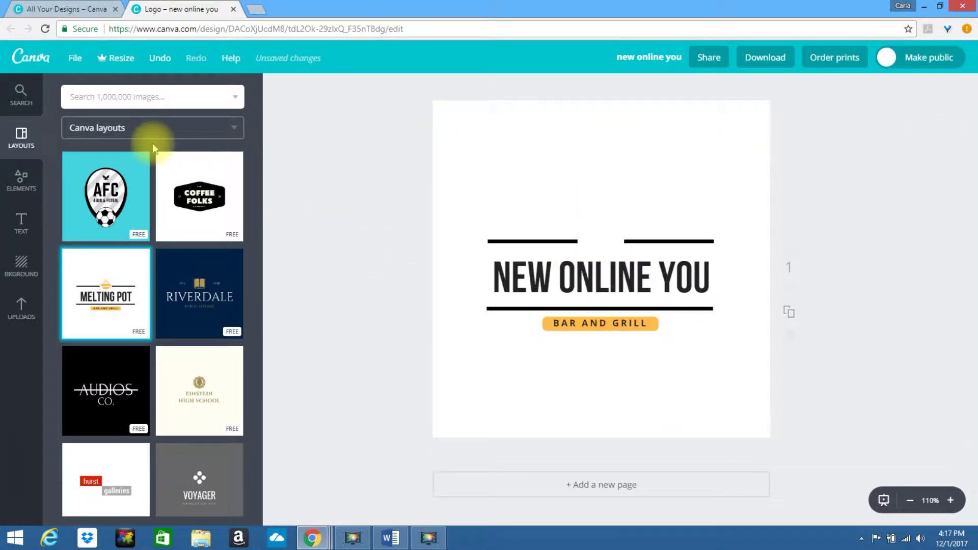
click(20, 178)
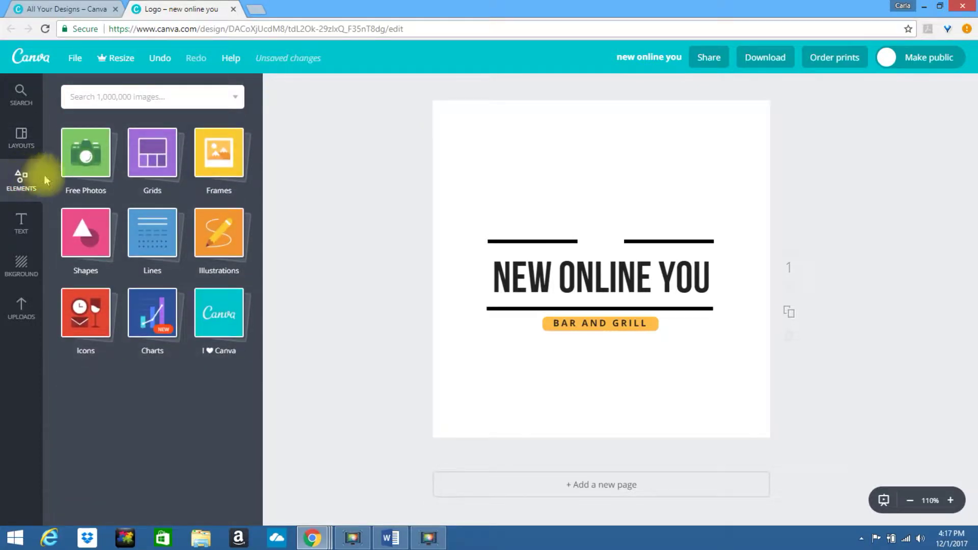
click(148, 97)
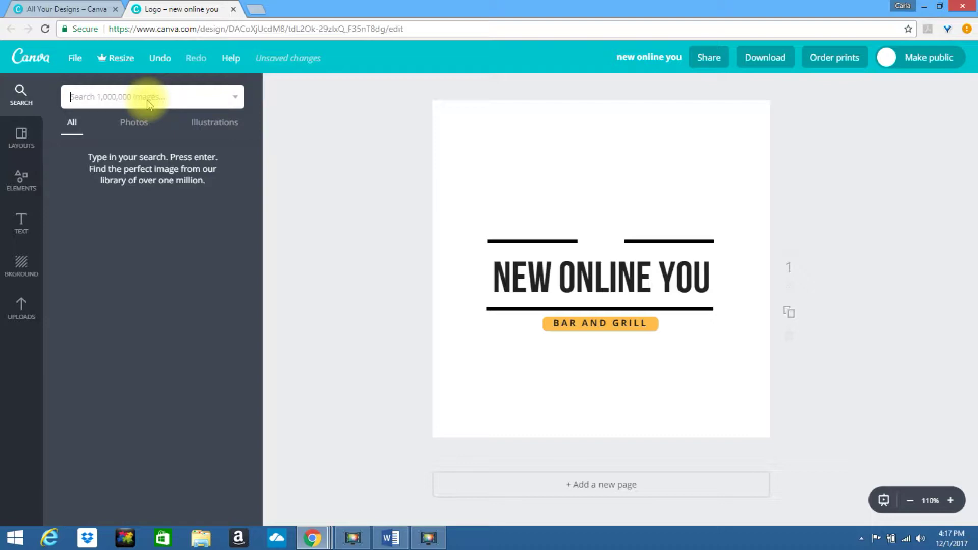
text(laptop)
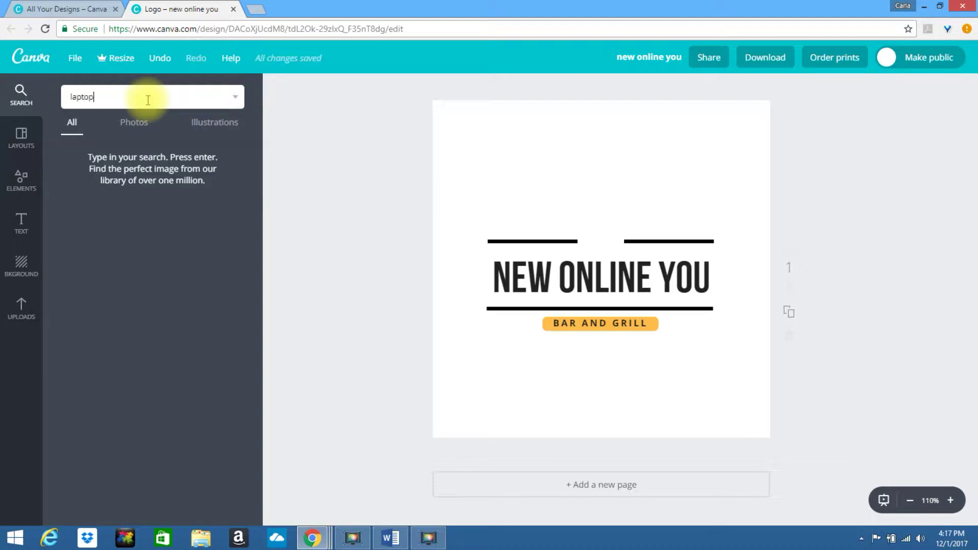
key(Return)
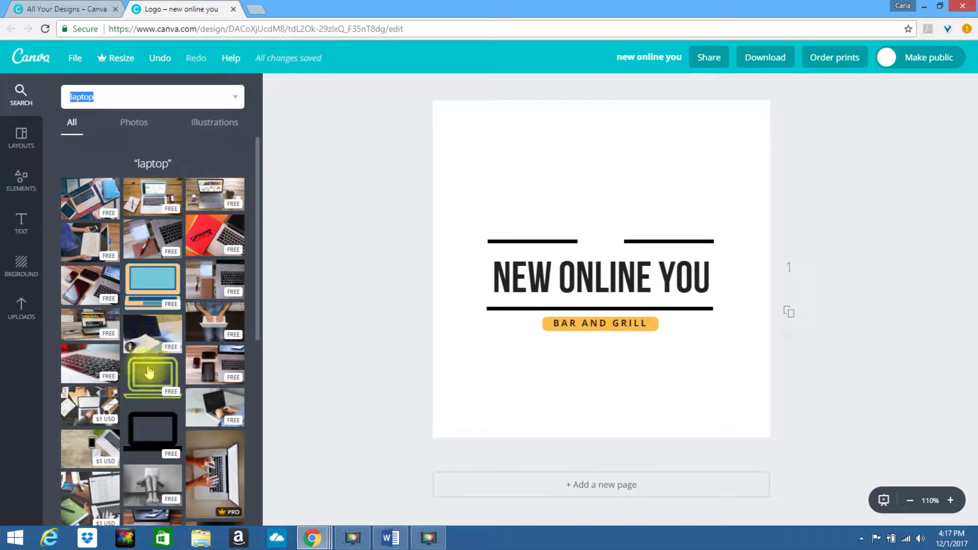
Step: Add the black laptop icon and move it onto the line above the title
click(145, 438)
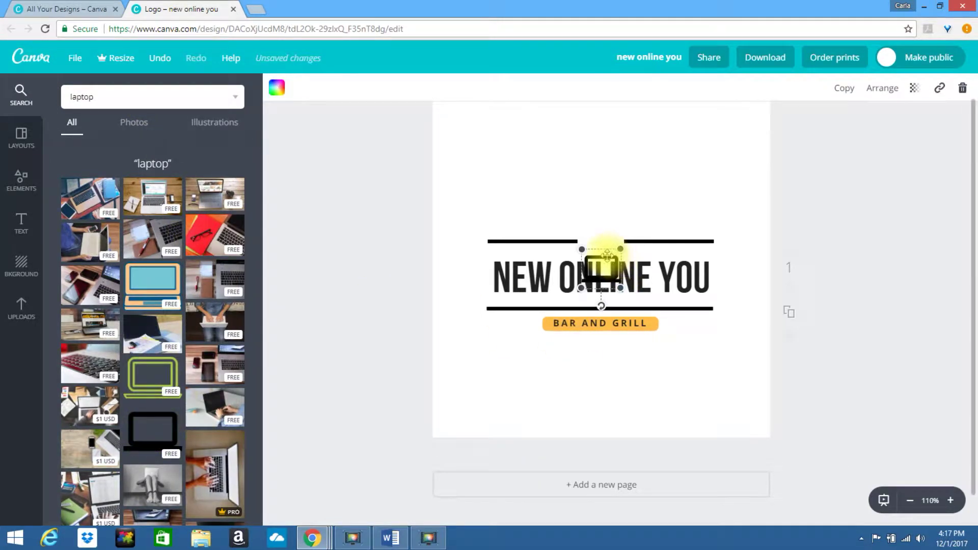
drag(607, 255, 607, 225)
click(604, 376)
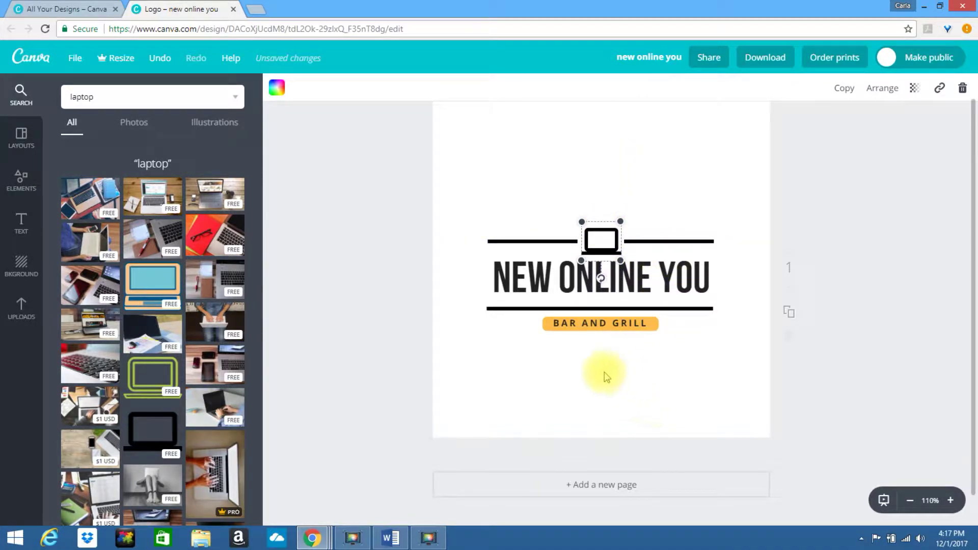
Step: Replace the BAR AND GRILL tagline with DON'T BE A BLANK SPACE IN AN ONLINE WORLD
double_click(591, 323)
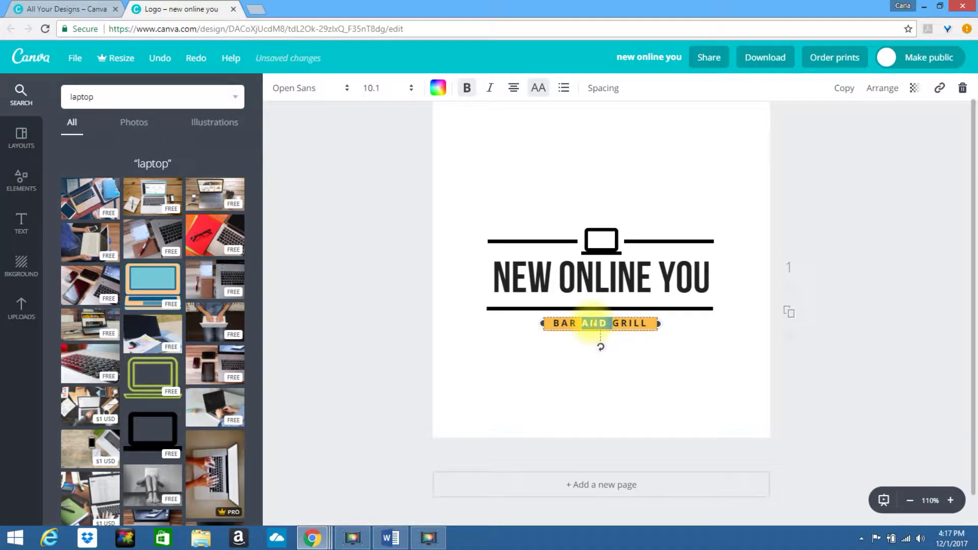
triple_click(592, 323)
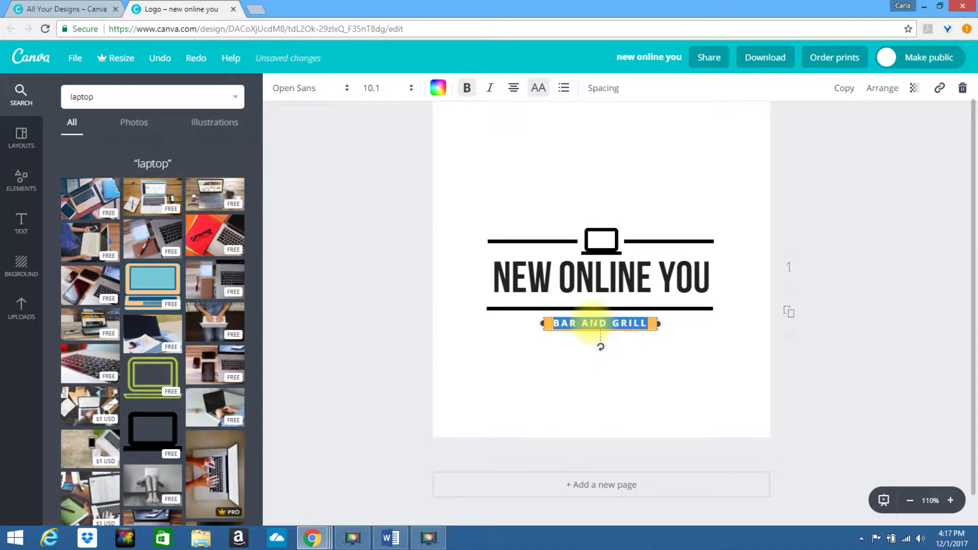
click(593, 323)
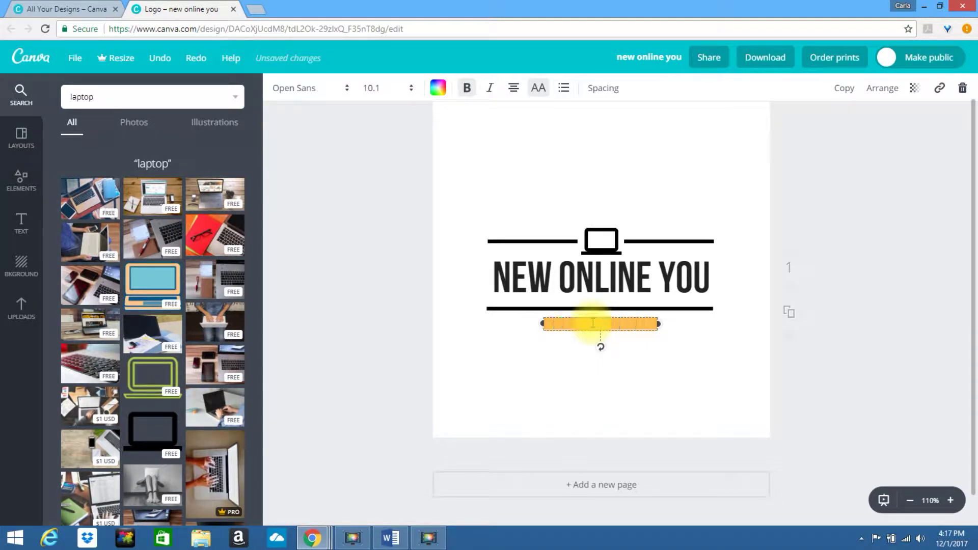
text(DON'T BE A BLANK SPACE I)
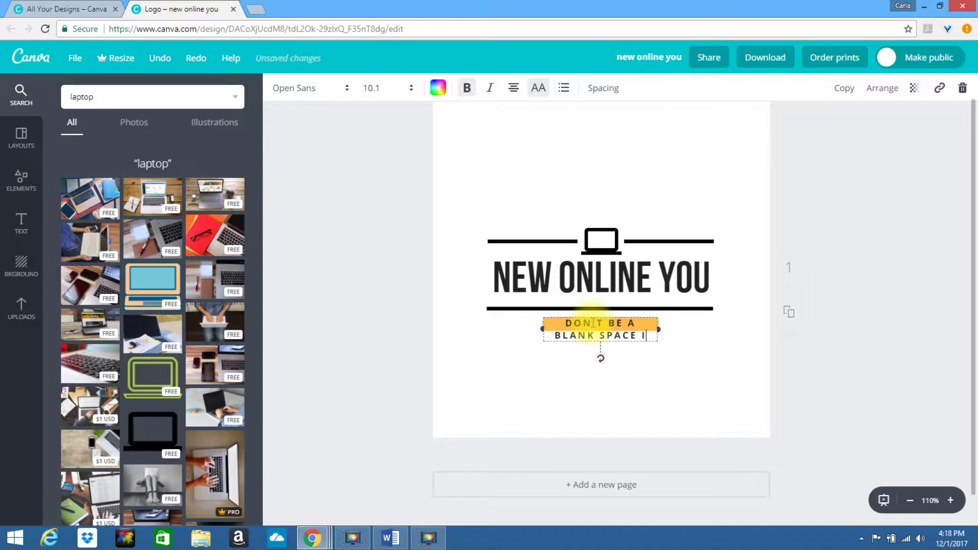
text(N AN ONLINE WORLD)
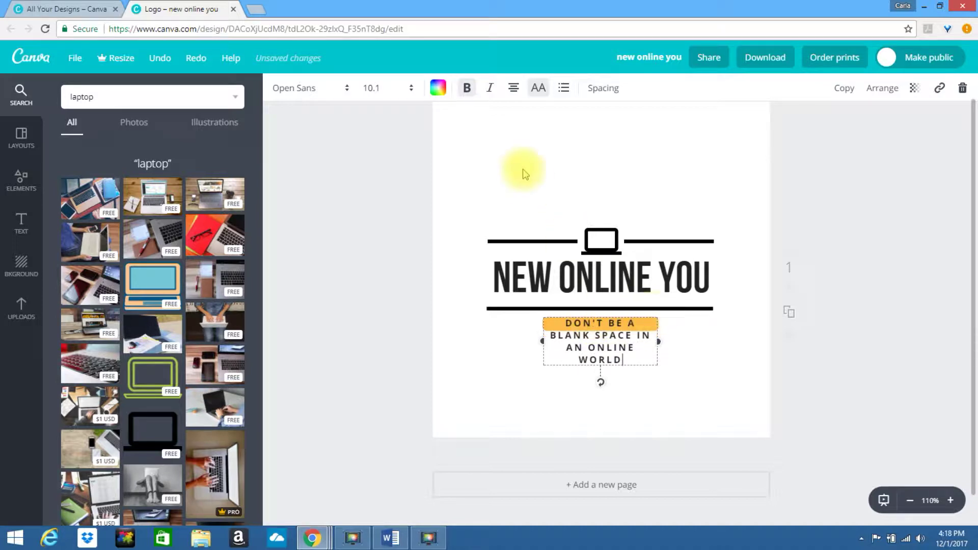
Step: Shrink the tagline to size 8, widen its box, and break it before IN
click(380, 91)
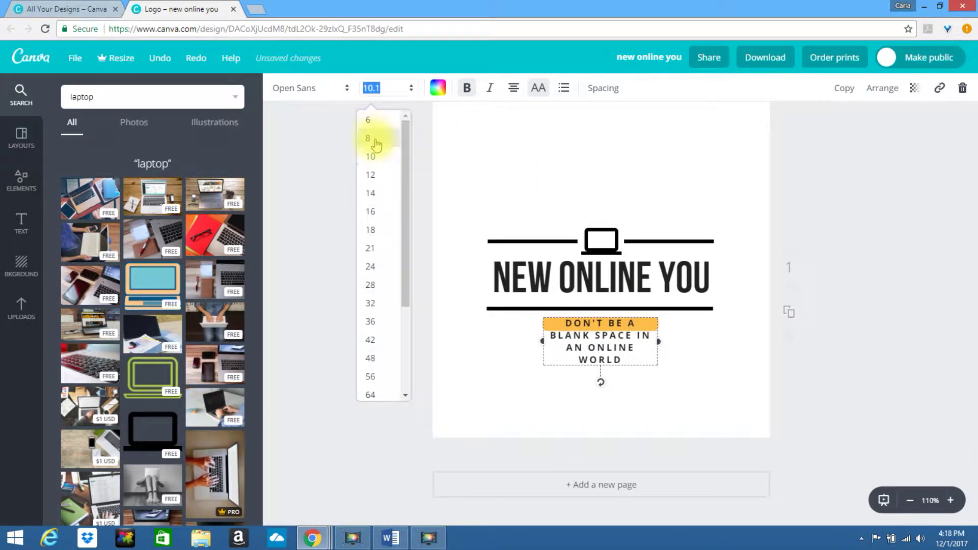
click(374, 139)
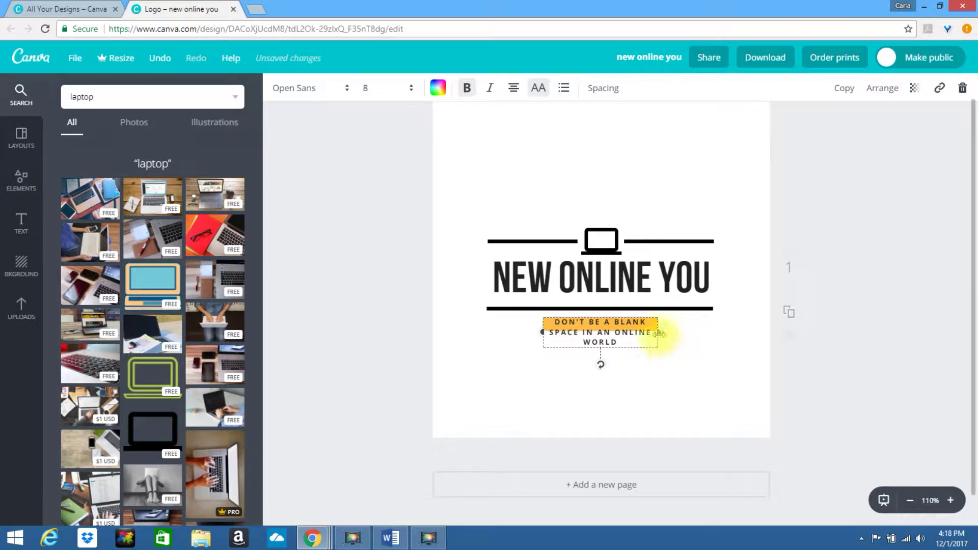
drag(659, 333, 718, 332)
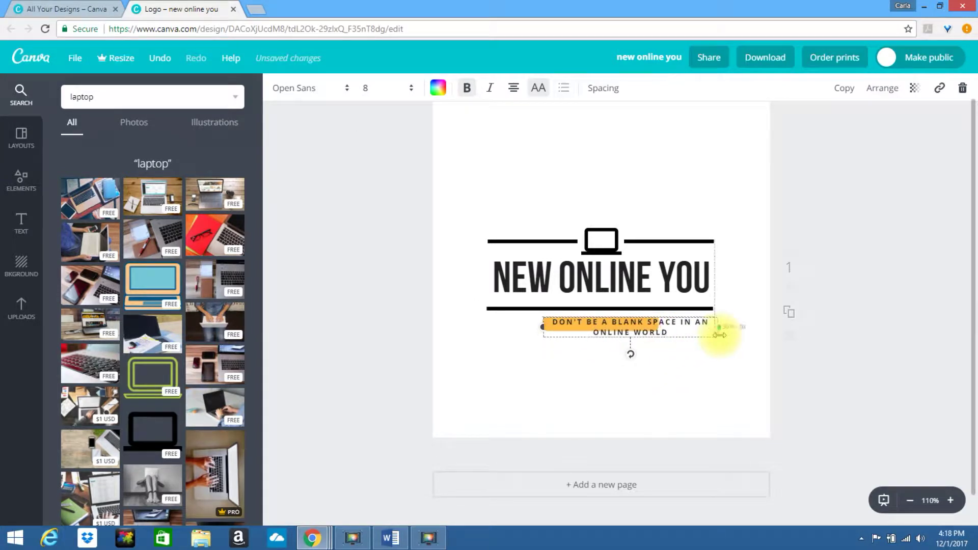
drag(542, 325, 488, 325)
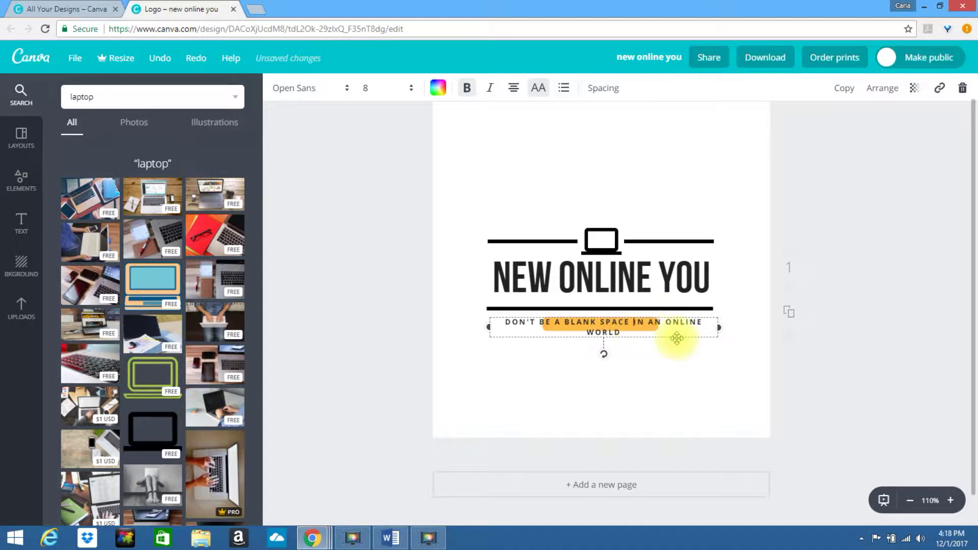
key(Return)
Step: Move the tagline aside, then make the orange bar wider and taller and centre it
click(563, 345)
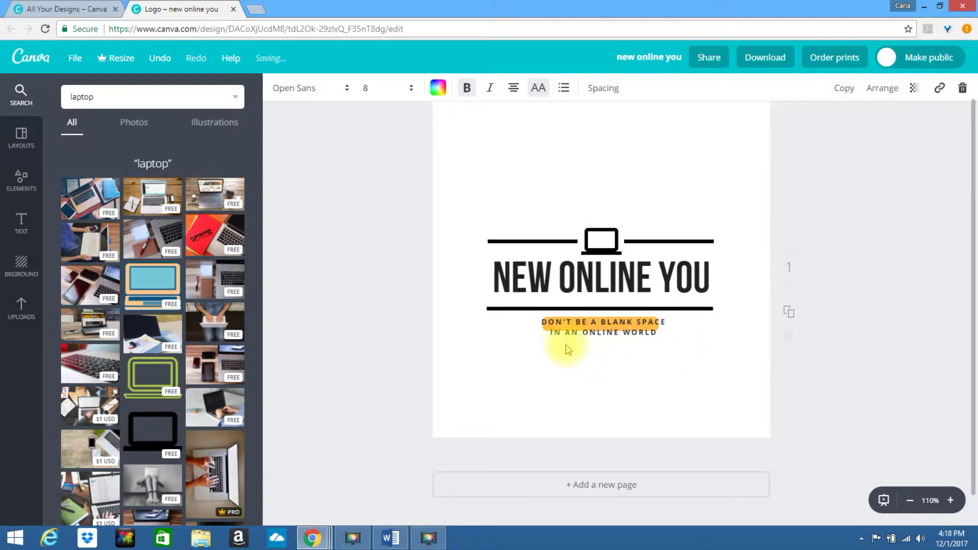
drag(554, 323, 564, 358)
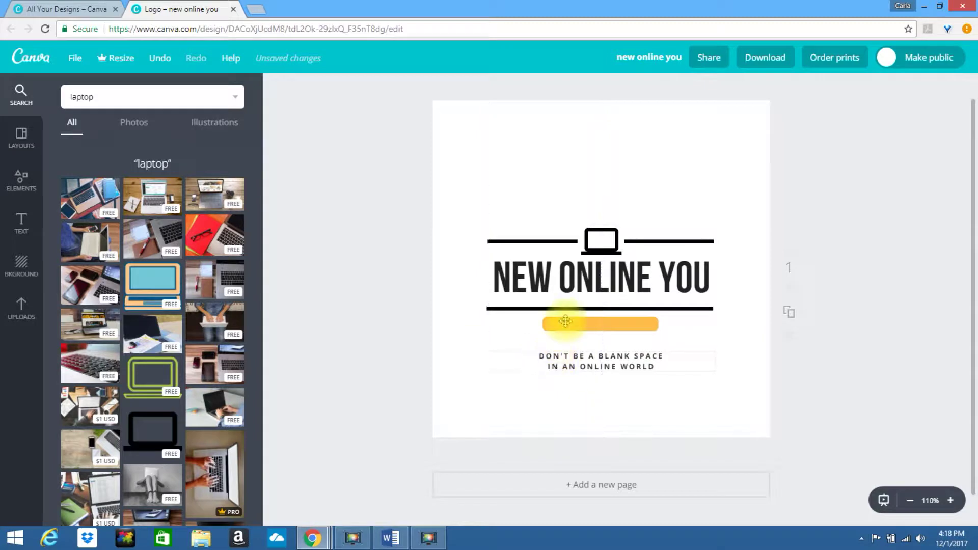
click(566, 320)
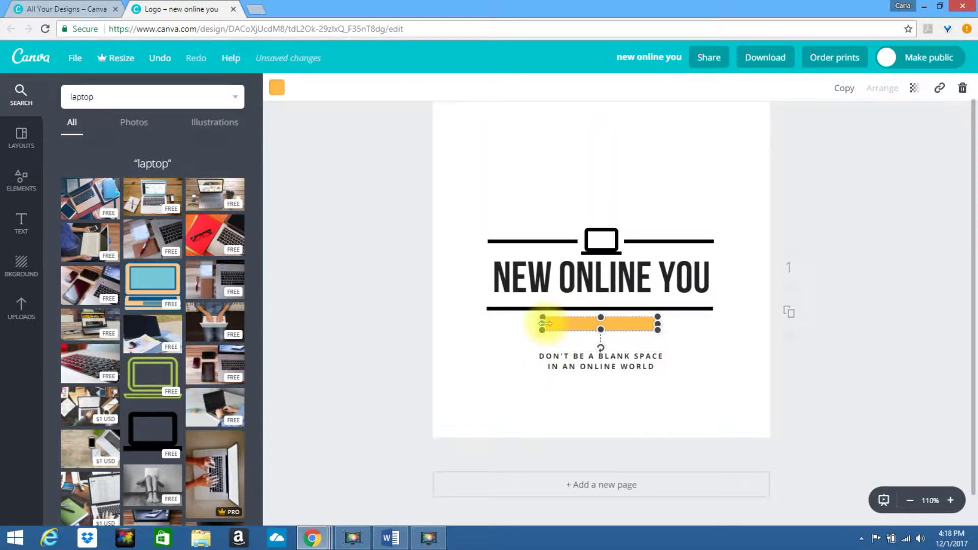
drag(542, 330, 534, 353)
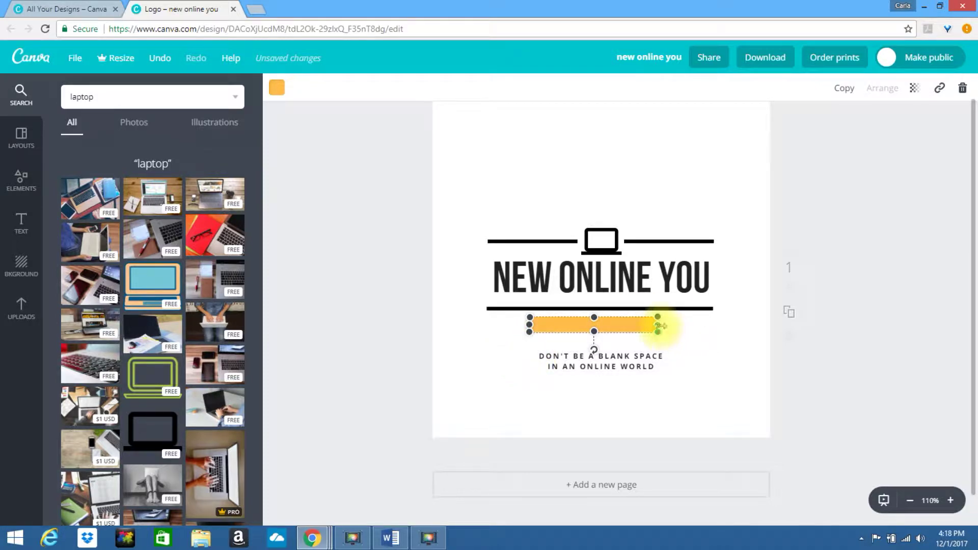
drag(660, 326, 689, 326)
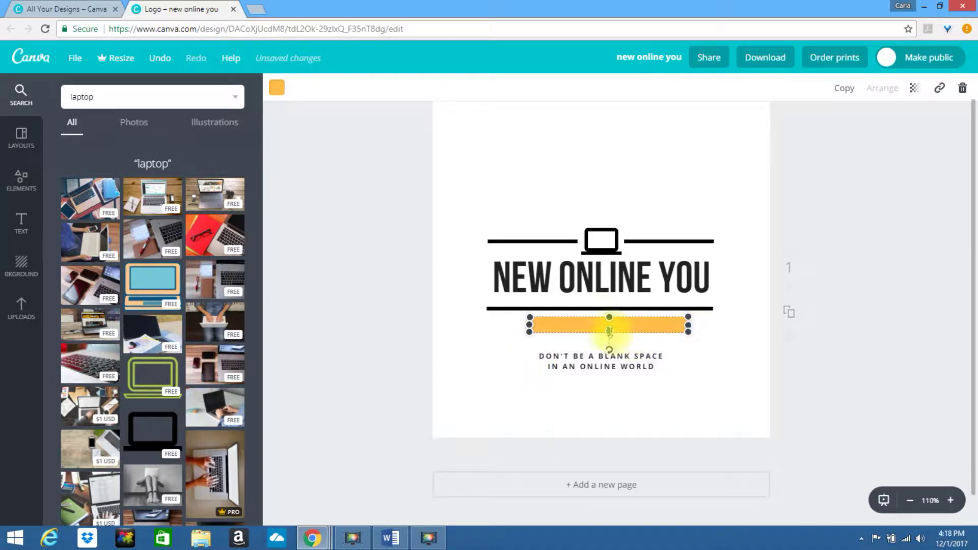
mouse_move(609, 332)
mouse_down()
mouse_move(610, 351)
mouse_move(609, 342)
mouse_up()
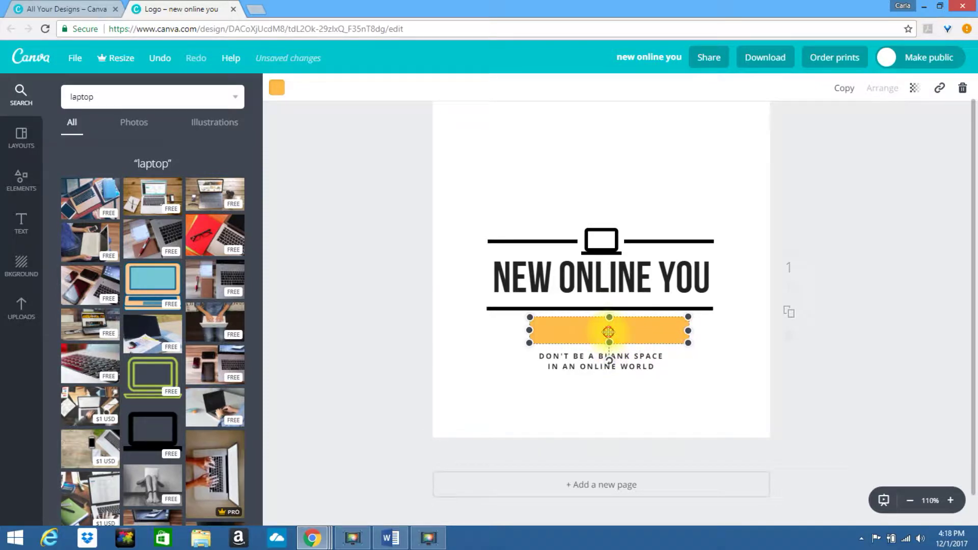
mouse_move(609, 332)
mouse_down()
mouse_move(590, 333)
mouse_move(601, 333)
mouse_up()
Step: Move the two-line tagline up onto the centred orange bar
click(581, 371)
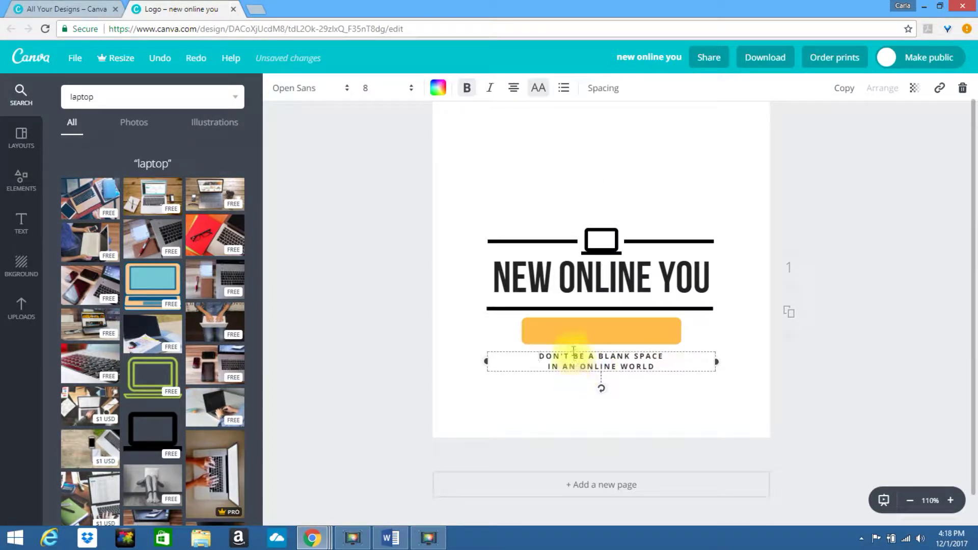
click(574, 353)
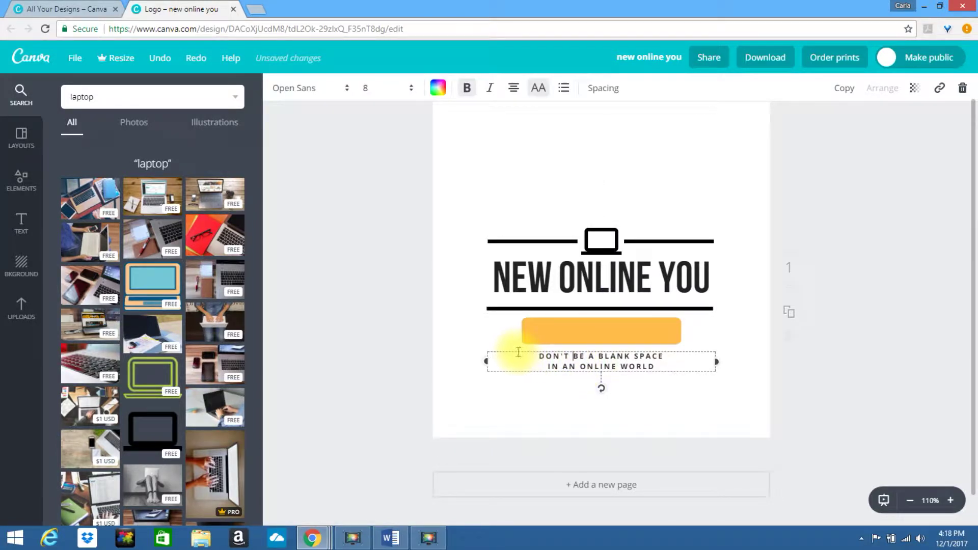
drag(515, 350, 514, 319)
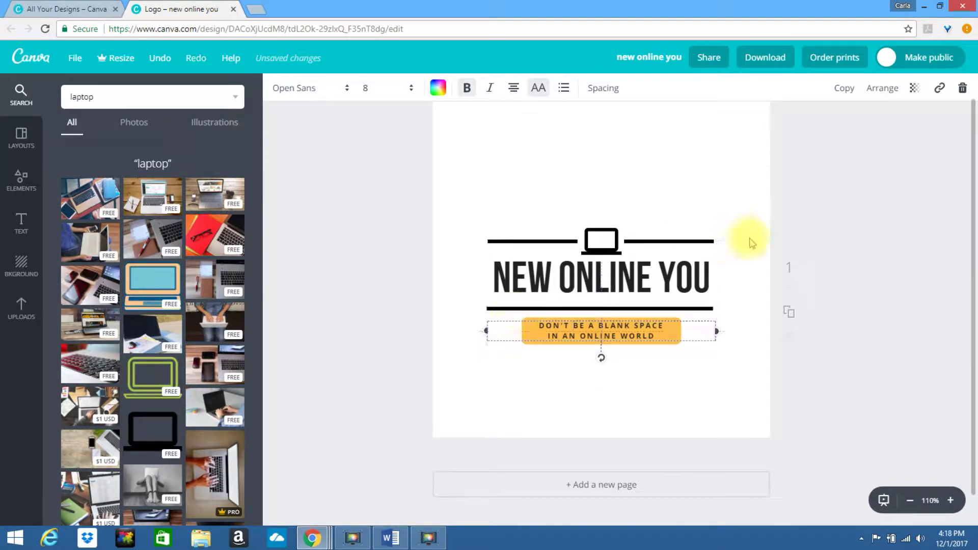
click(752, 244)
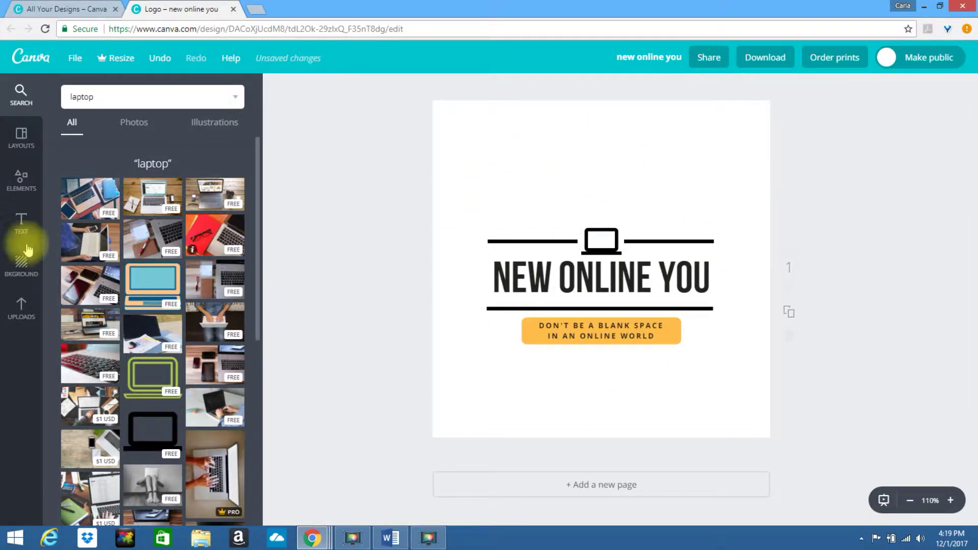
Step: Preview dark grey, then light grey page backgrounds before settling on white
click(21, 279)
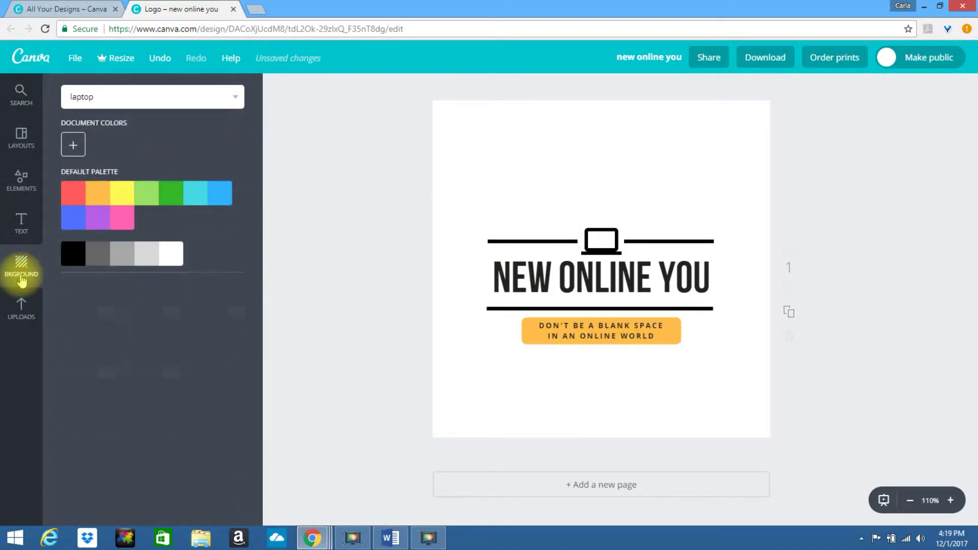
click(100, 257)
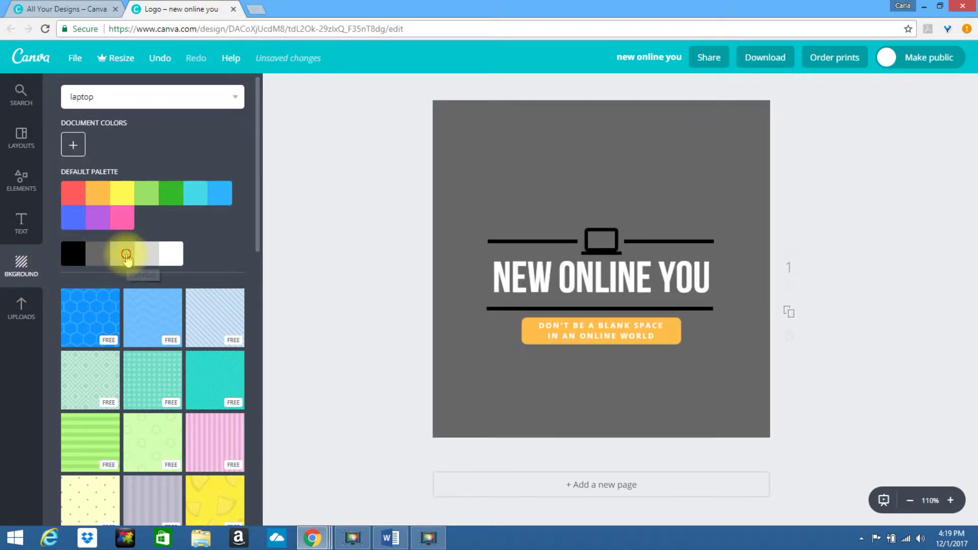
click(124, 255)
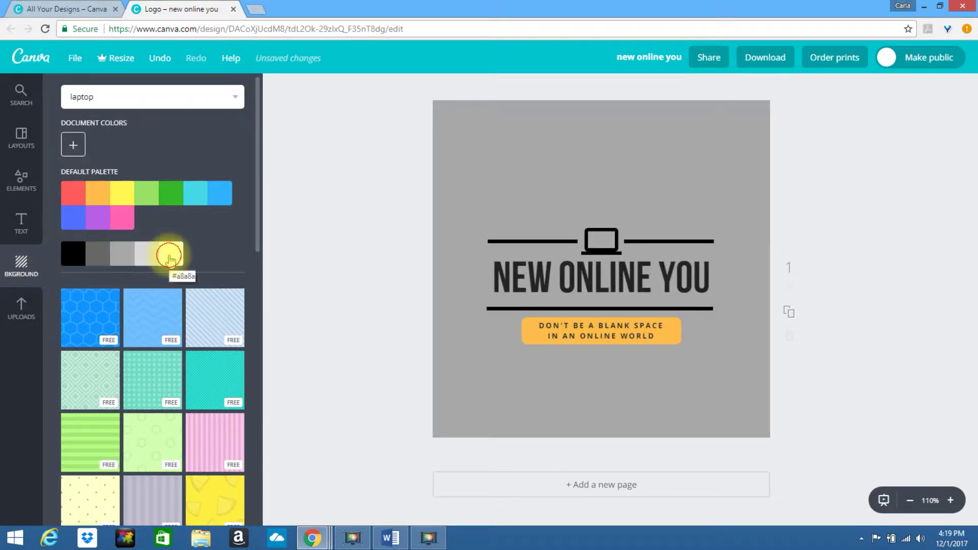
click(172, 254)
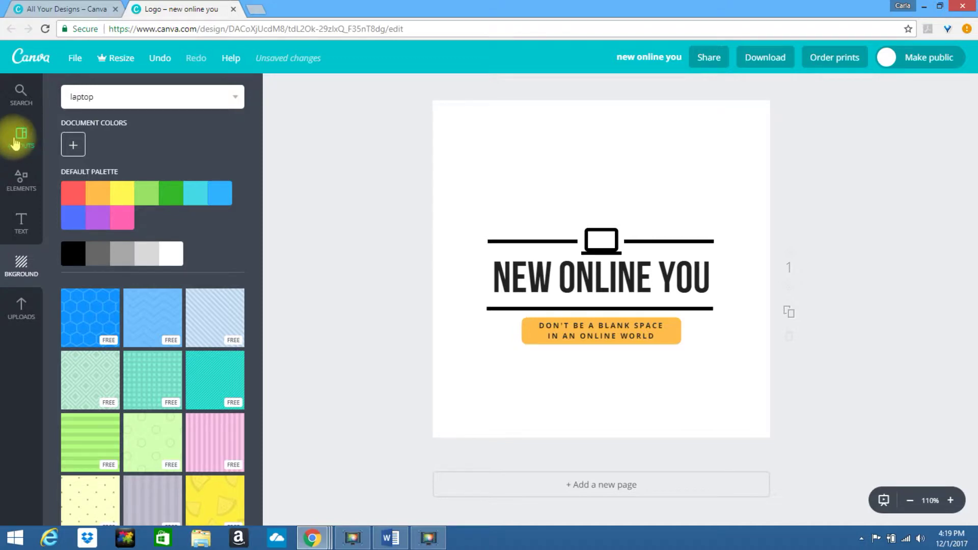
Step: Scroll the layouts grid to the red Nomads layout, apply it and confirm the replacement
click(15, 140)
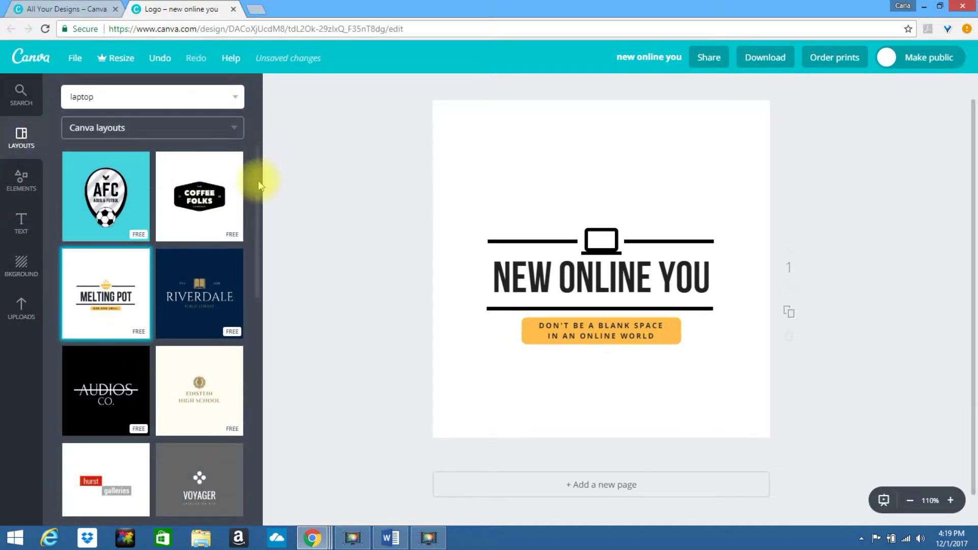
drag(257, 179, 260, 338)
scroll(260, 338, down, 3)
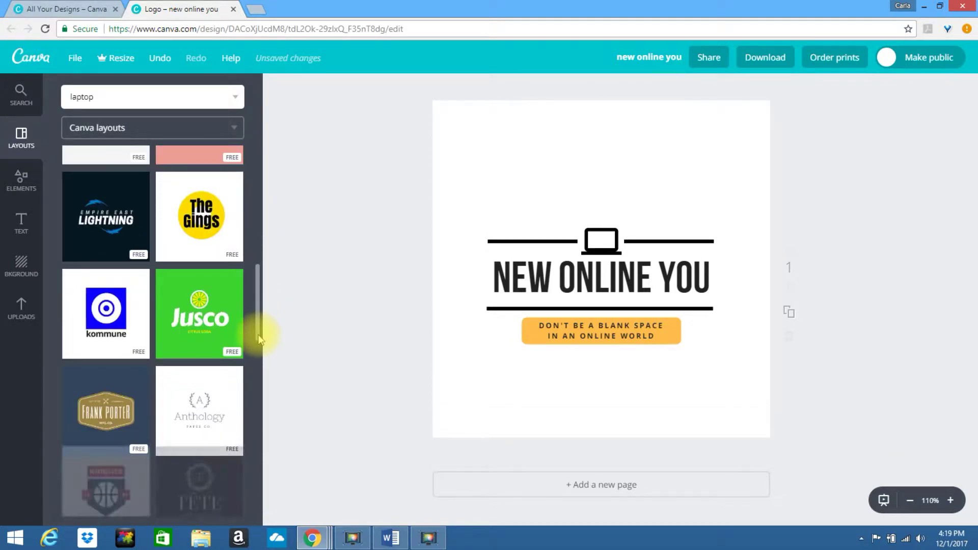
drag(259, 316, 256, 375)
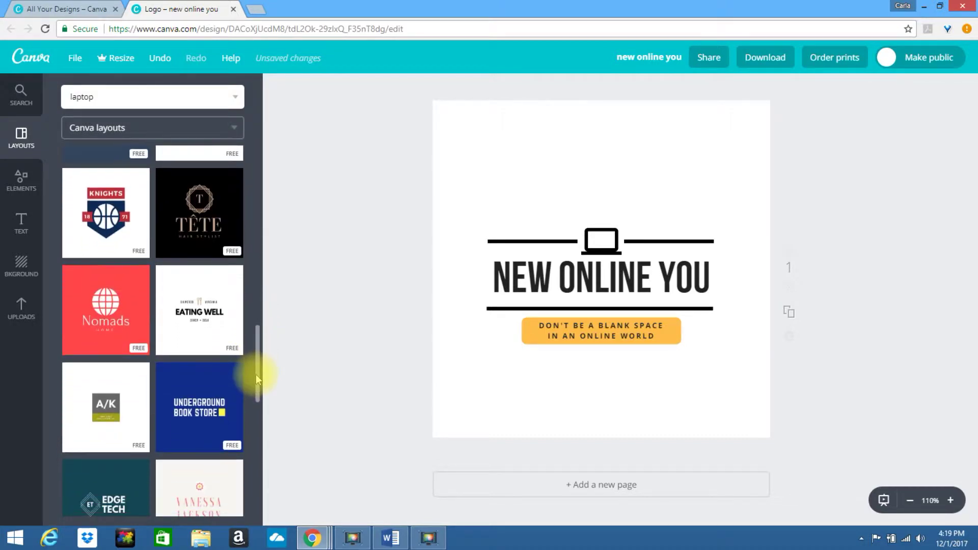
click(108, 319)
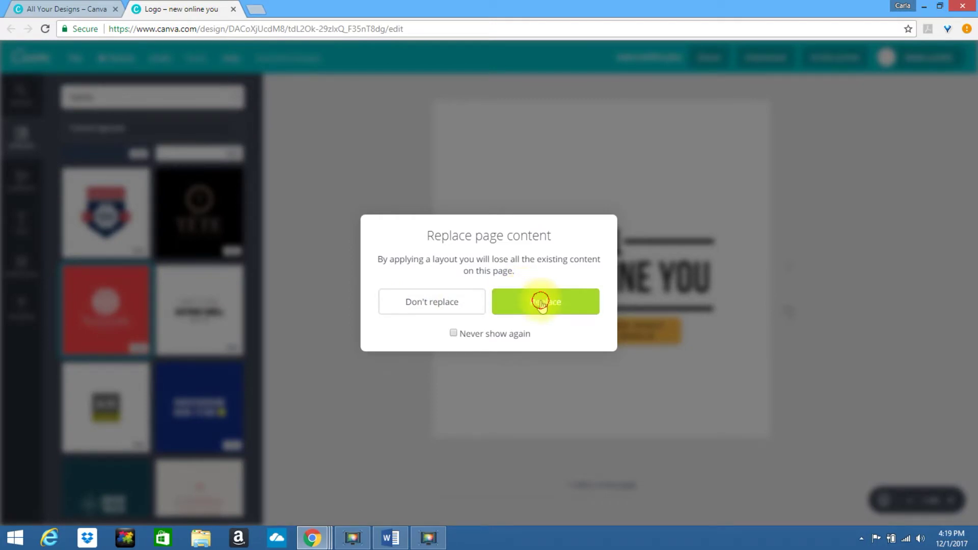
click(541, 302)
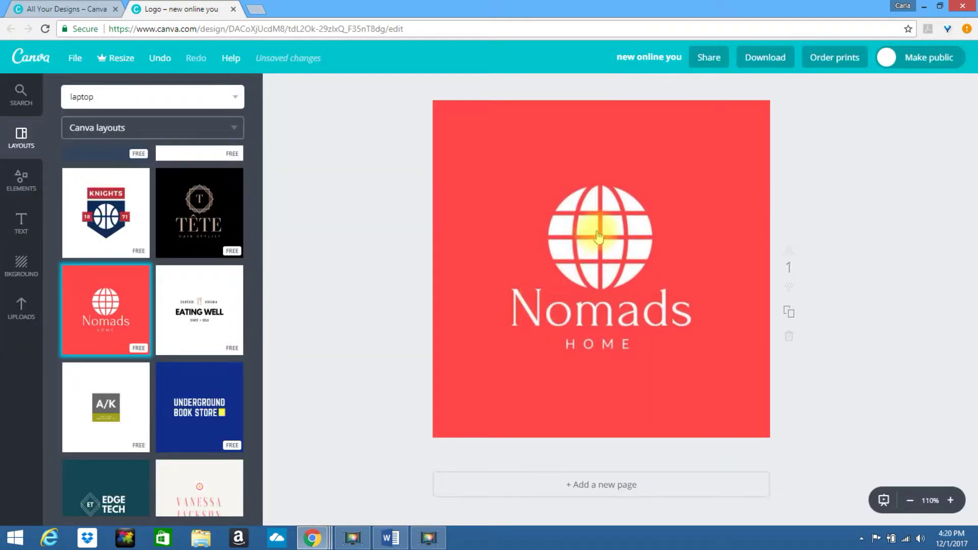
Step: Rename the Nomads headline to 'New Online' with a capital N
double_click(575, 316)
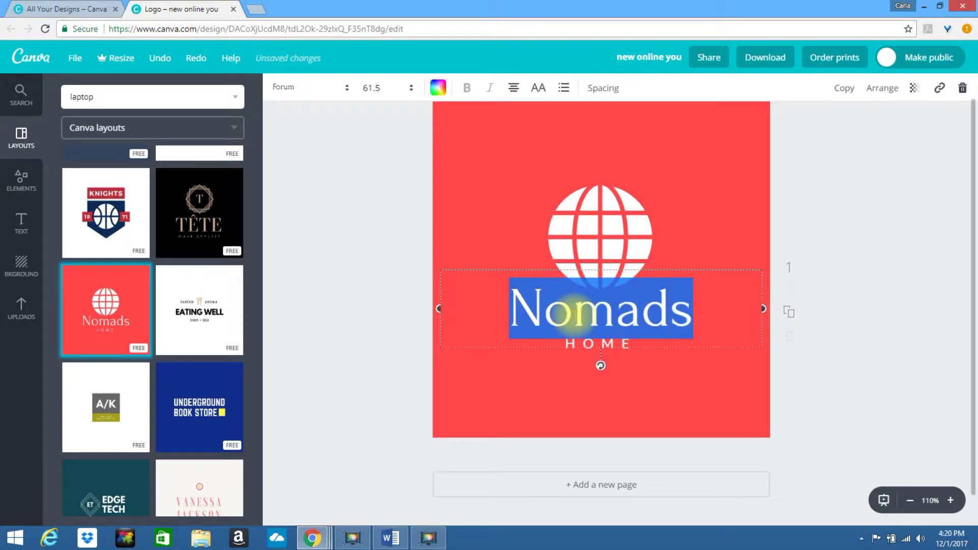
text(new on)
key(BackSpace)
key(BackSpace)
key(BackSpace)
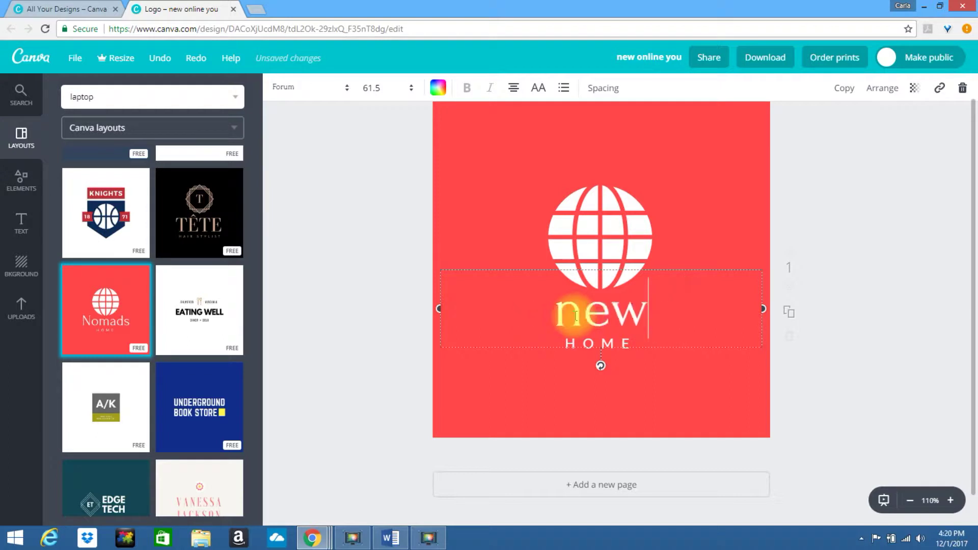
key(BackSpace)
key(BackSpace)
key(BackSpace)
text(N)
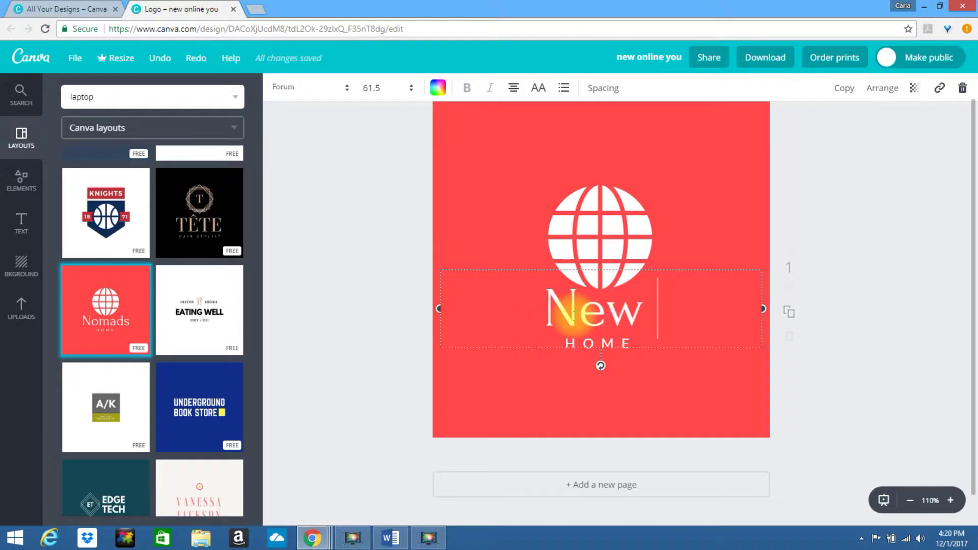
text(Online)
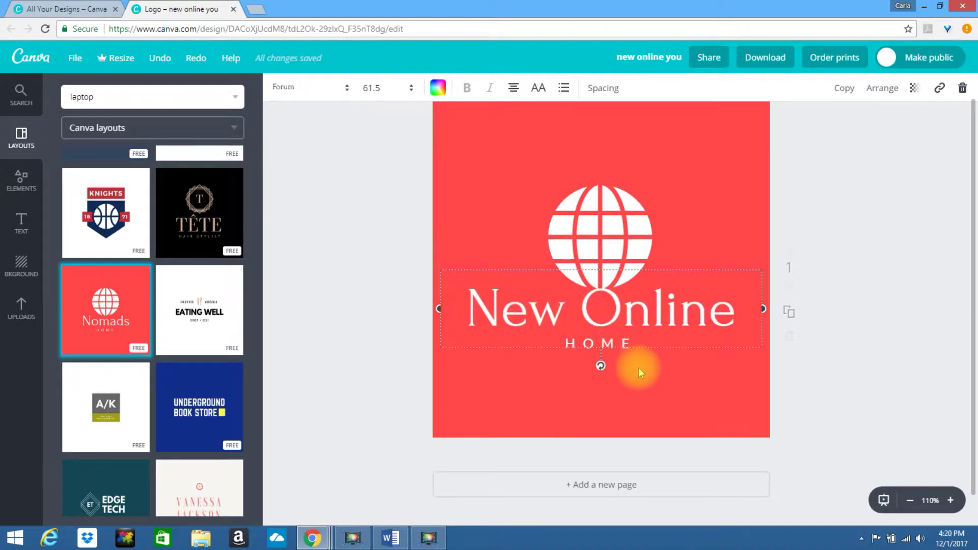
click(603, 345)
Step: Replace the HOME subtitle with YOU
click(603, 345)
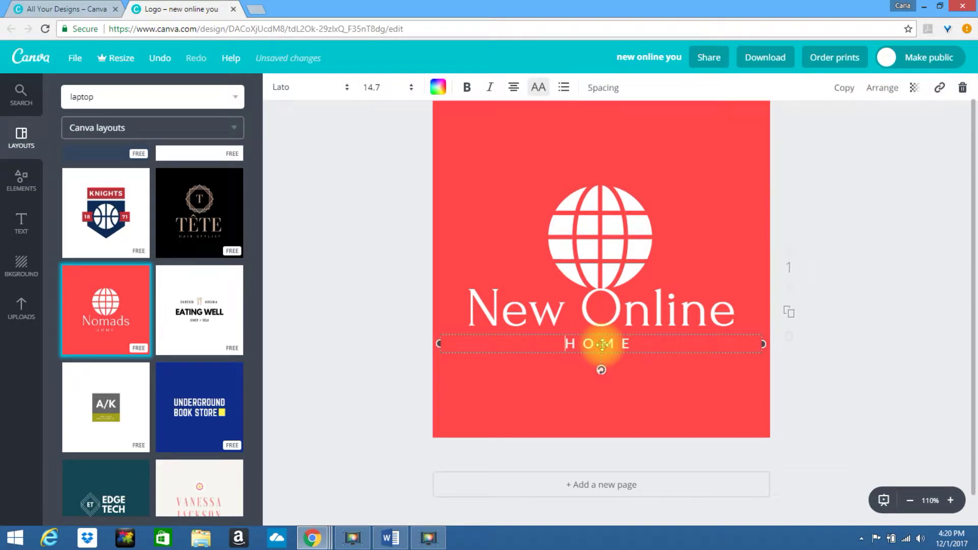
double_click(602, 344)
text(YOU)
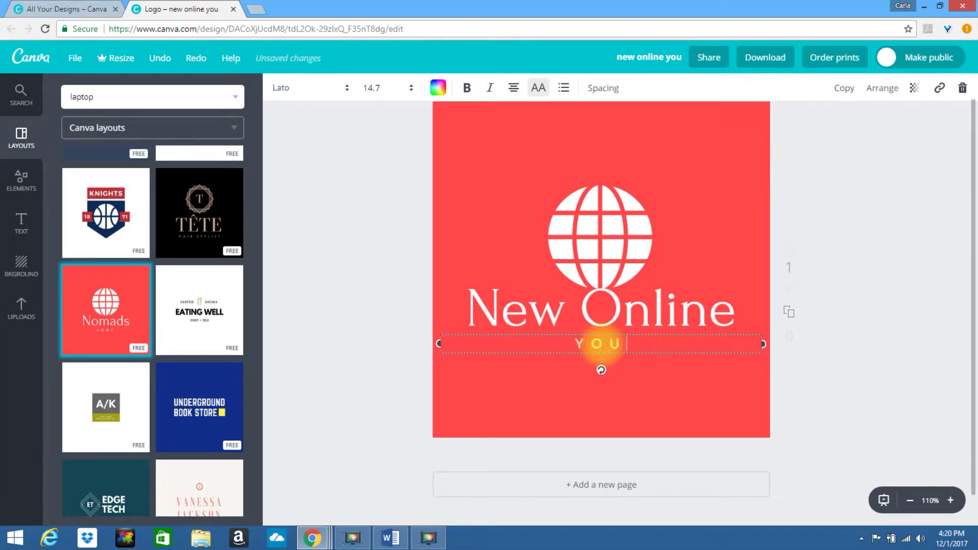
click(600, 229)
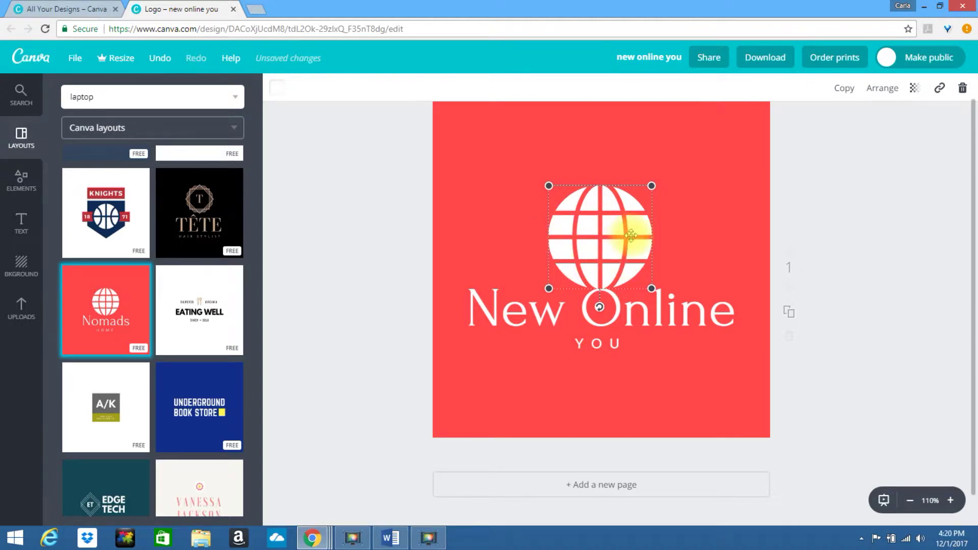
Step: Delete the white globe and search the elements library for world graphics
click(963, 91)
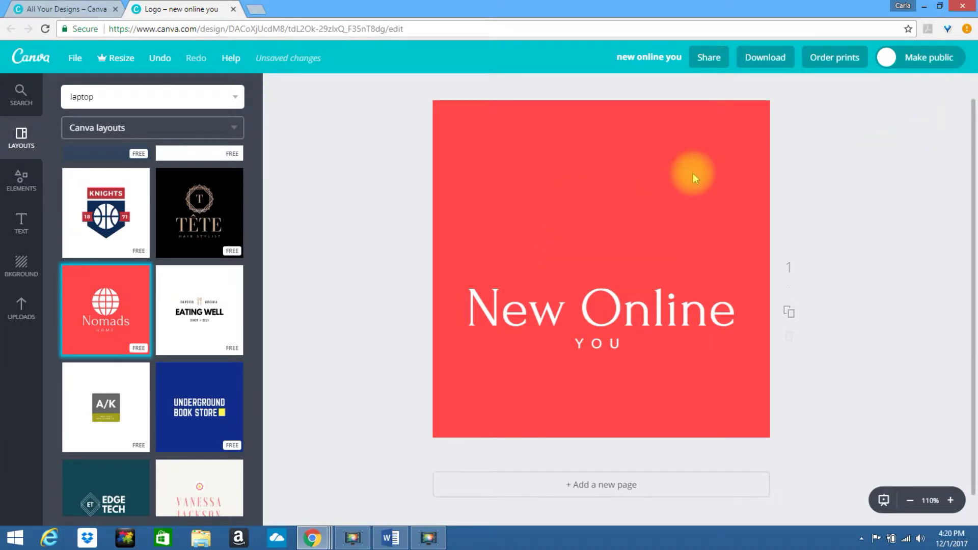
click(17, 184)
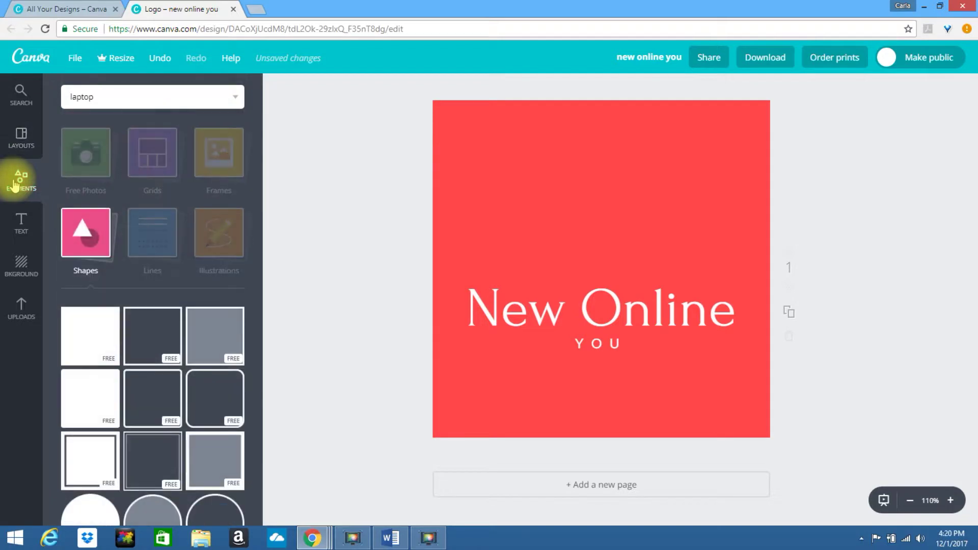
click(127, 102)
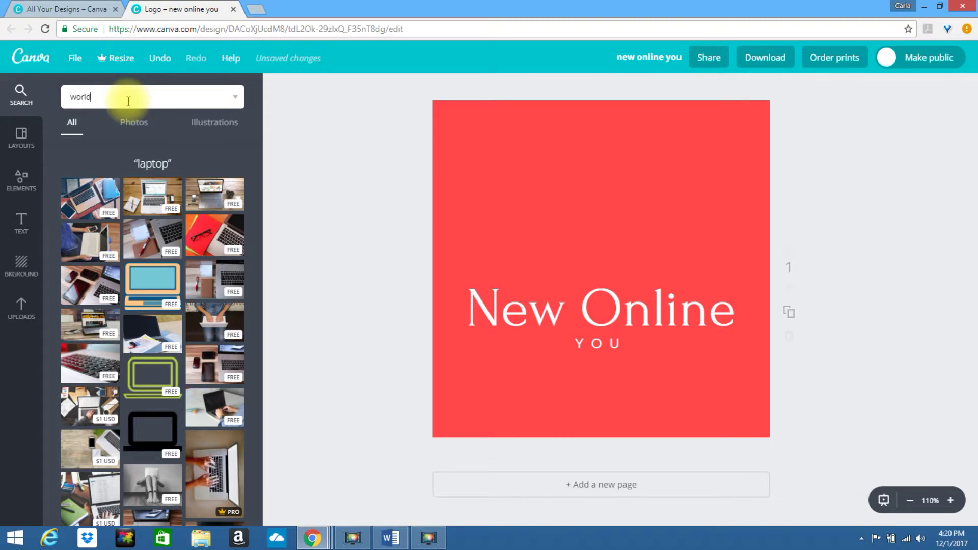
key(Return)
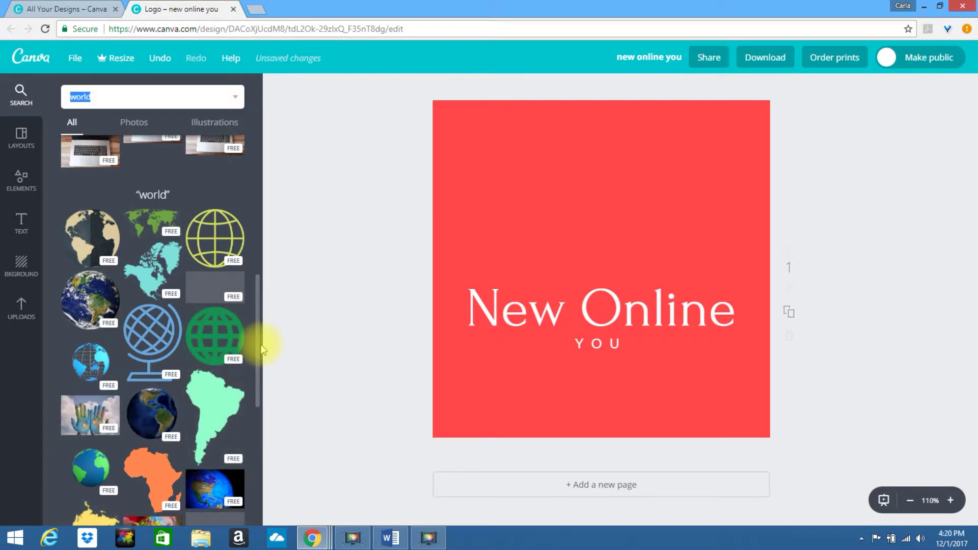
Step: Add the small blue globe, shrink it and place it above New Online
click(96, 365)
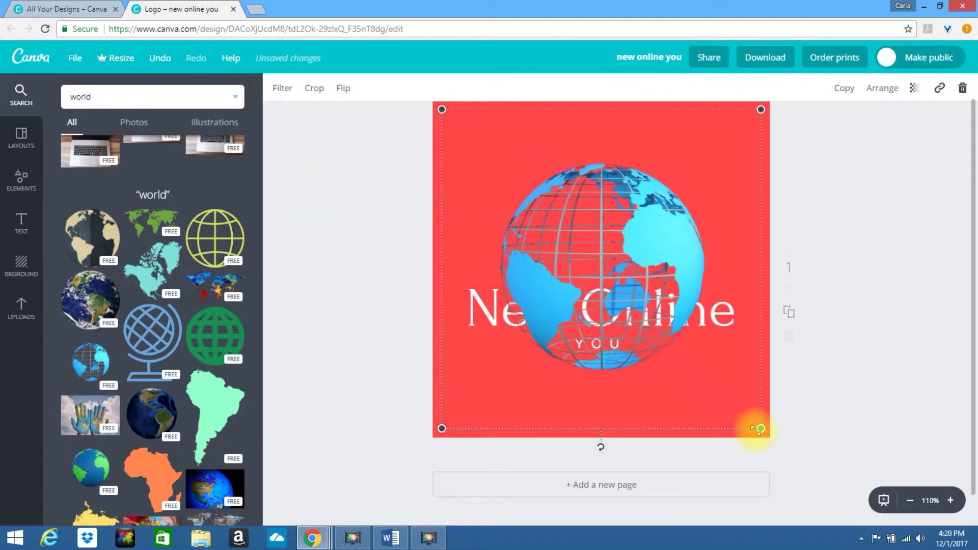
drag(761, 428, 555, 222)
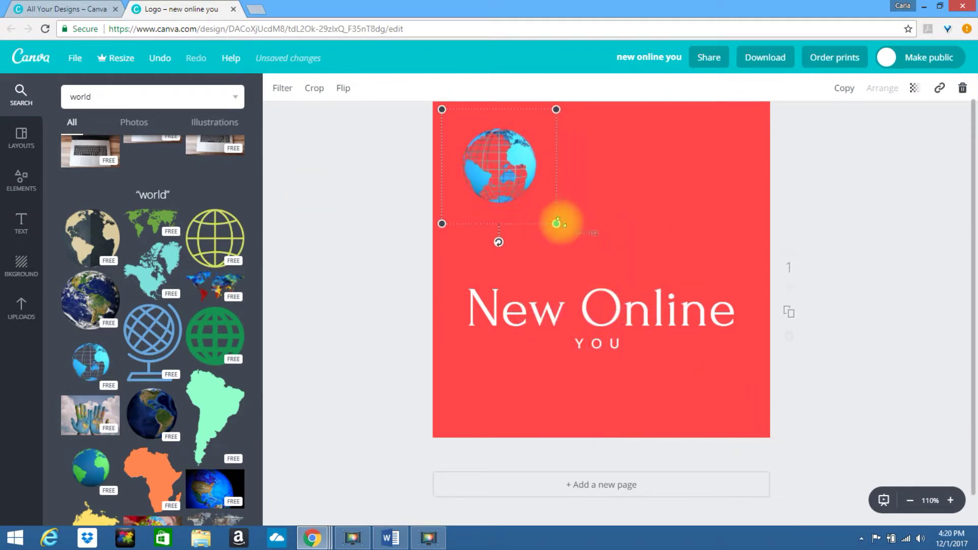
drag(518, 175, 597, 242)
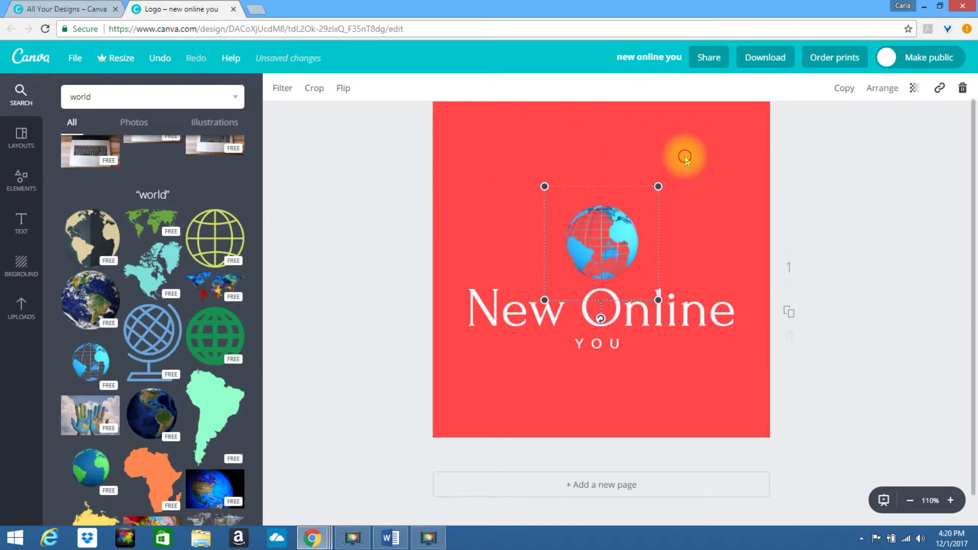
click(684, 158)
Step: Delete the blue globe again and select the 'world' search term
click(589, 235)
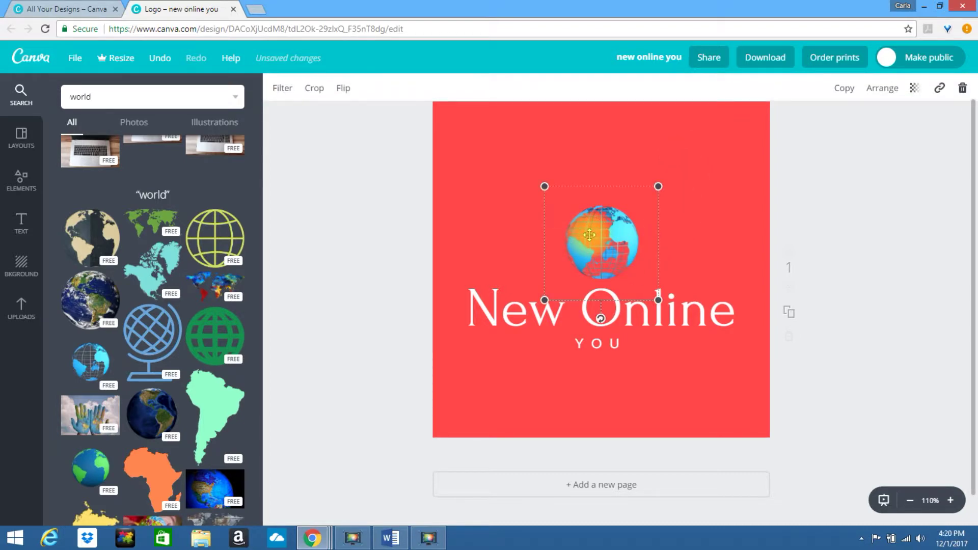
click(961, 89)
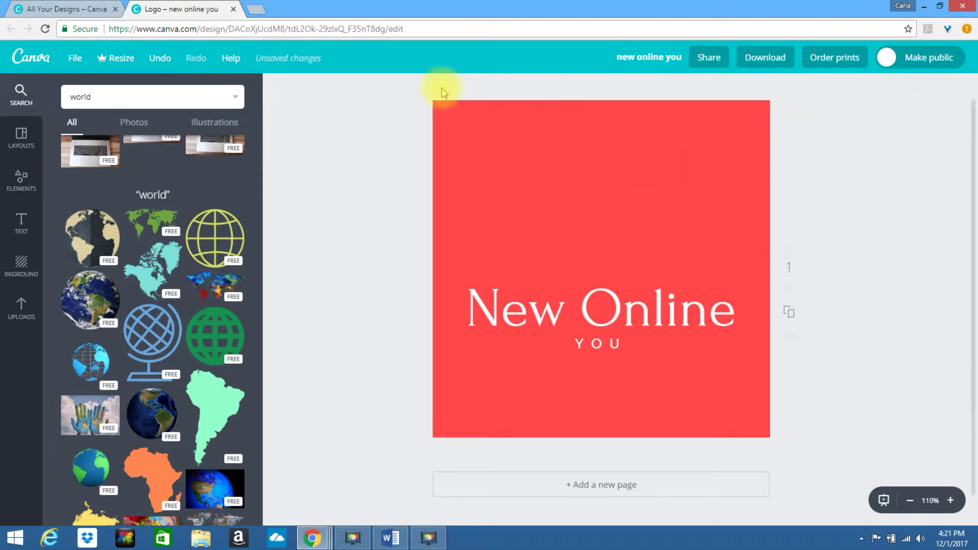
double_click(95, 105)
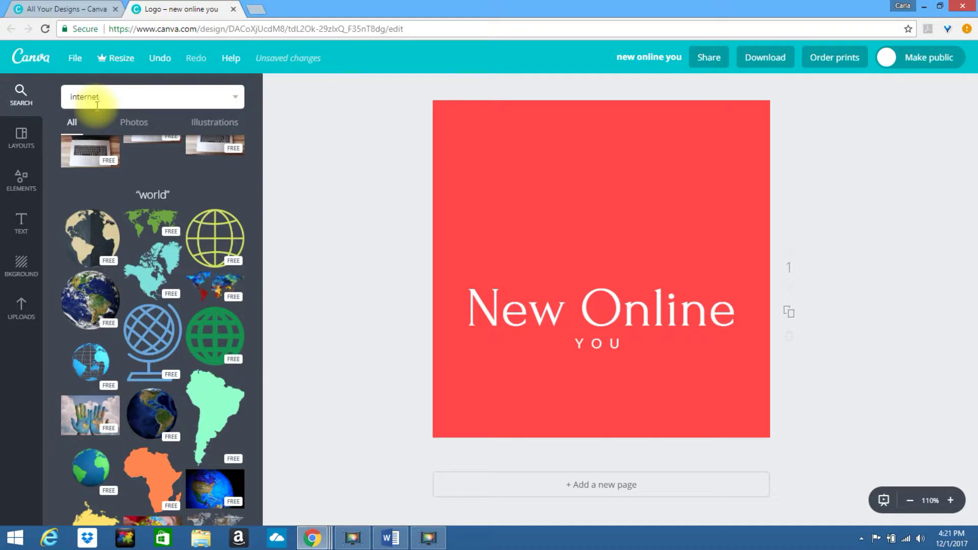
Step: Add the Wi-Fi graphic from the 'internet' search, shrink it and centre it above Online
key(Return)
double_click(97, 105)
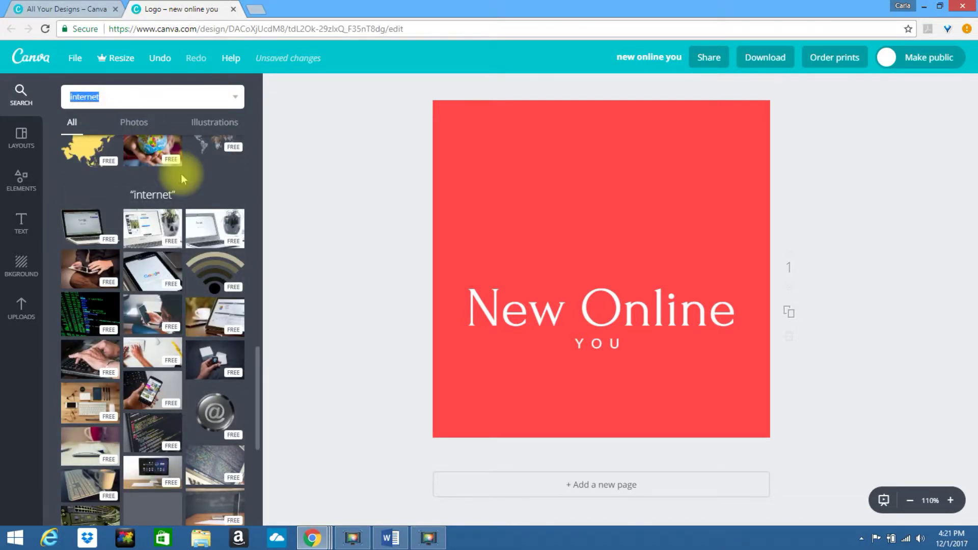
click(211, 278)
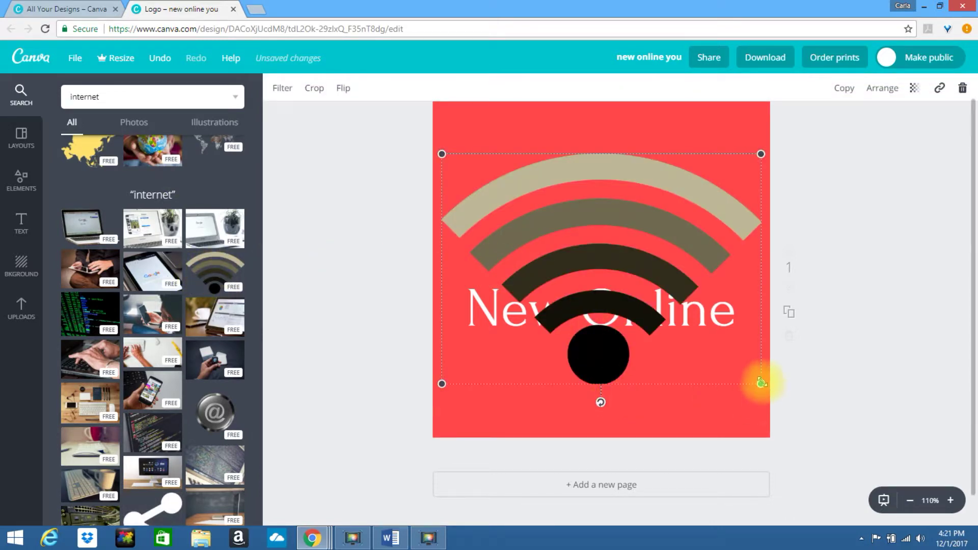
drag(761, 382, 490, 216)
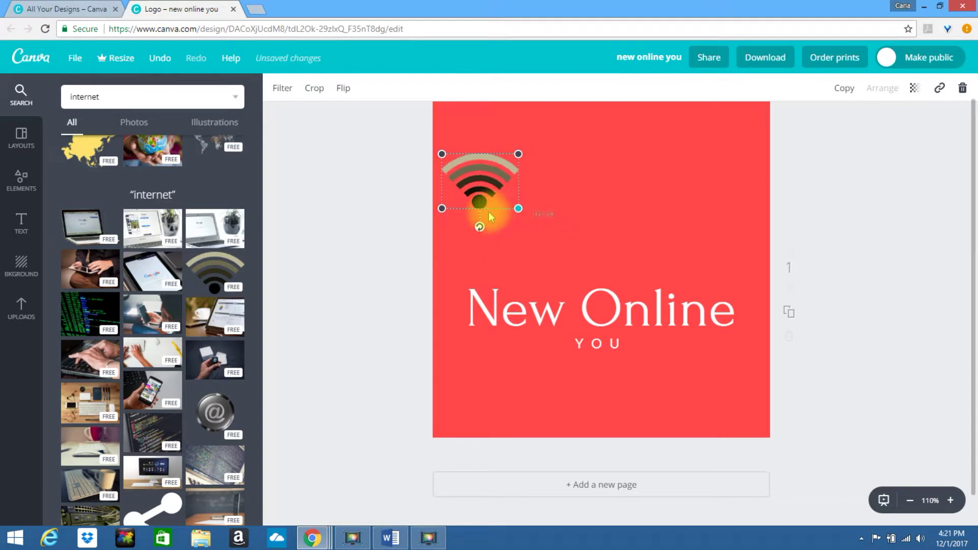
drag(467, 167, 600, 258)
click(633, 368)
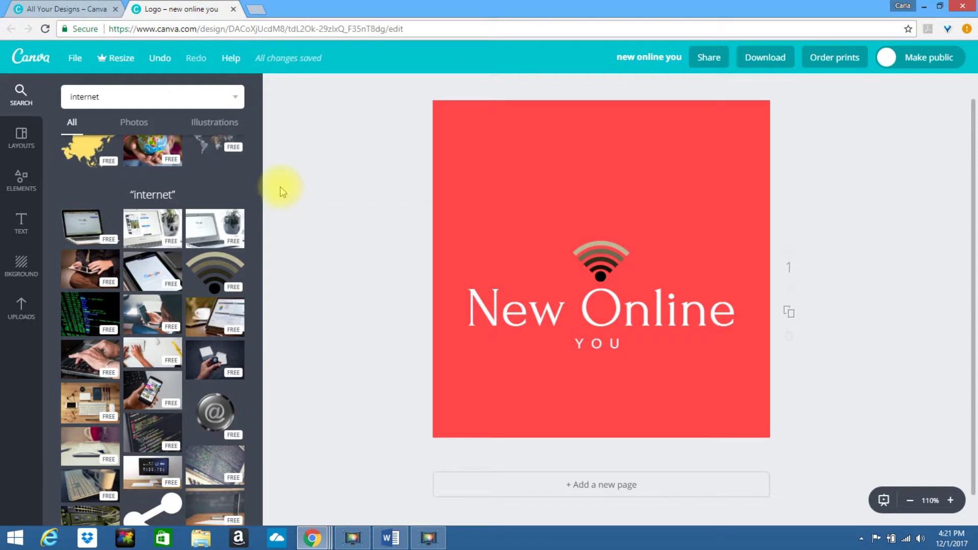
Step: Apply the red VISTA layout, replacing the current page content
click(21, 139)
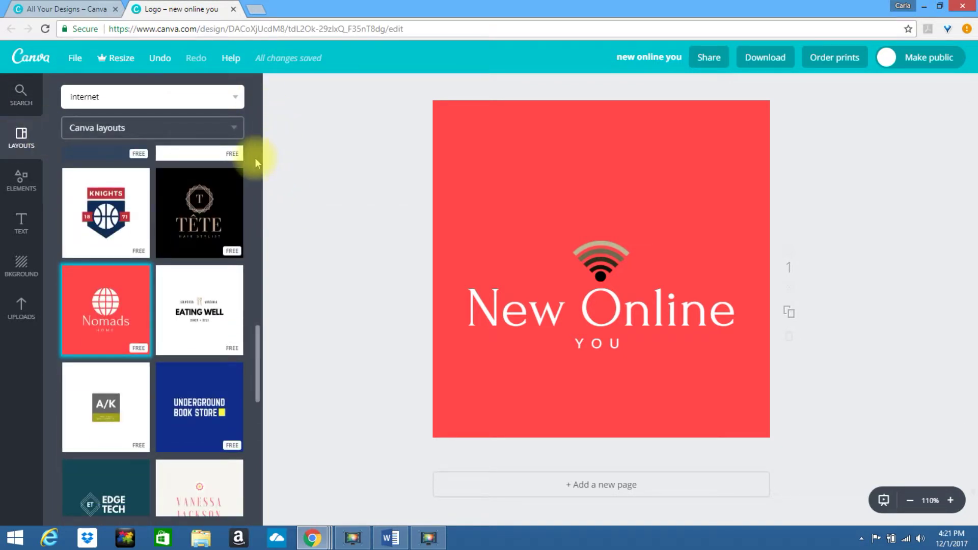
drag(256, 337, 259, 427)
scroll(206, 368, down, 1)
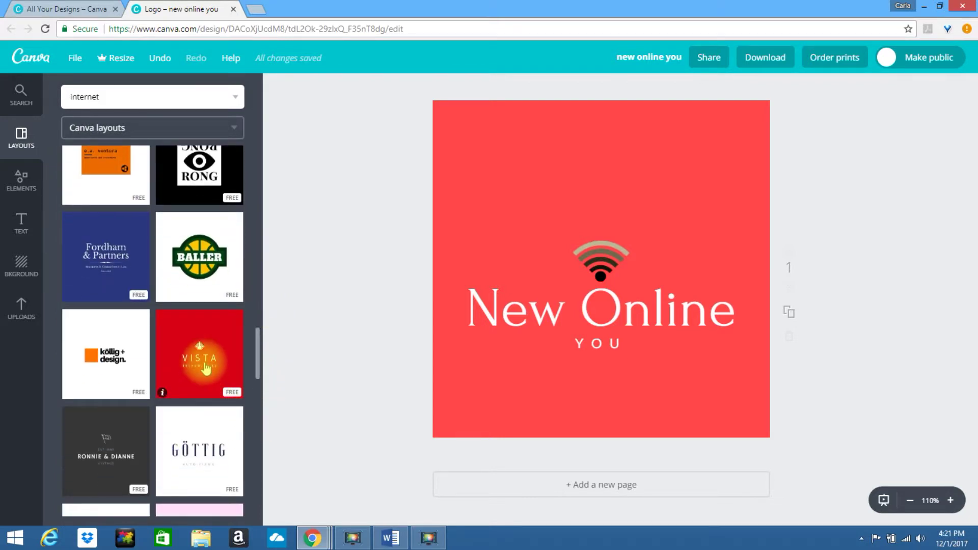
click(207, 368)
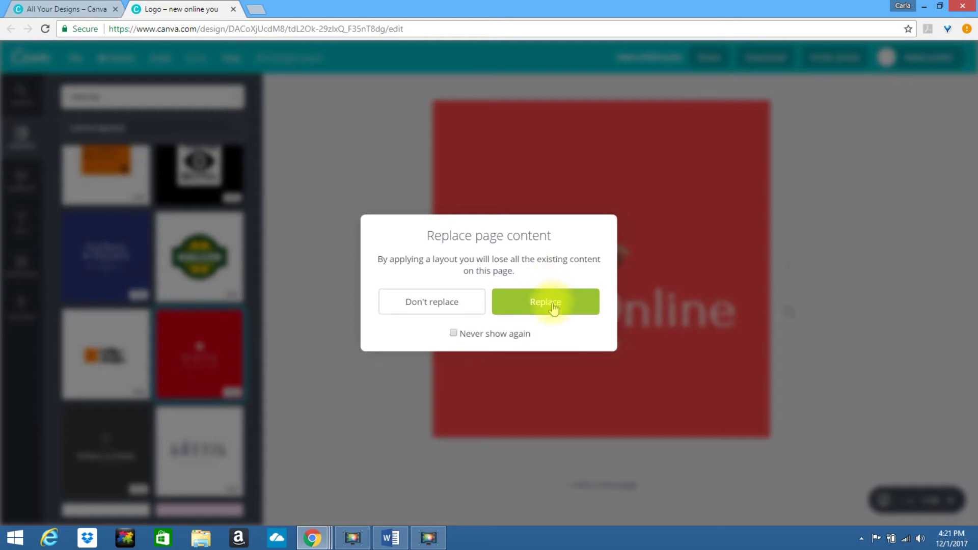
click(553, 305)
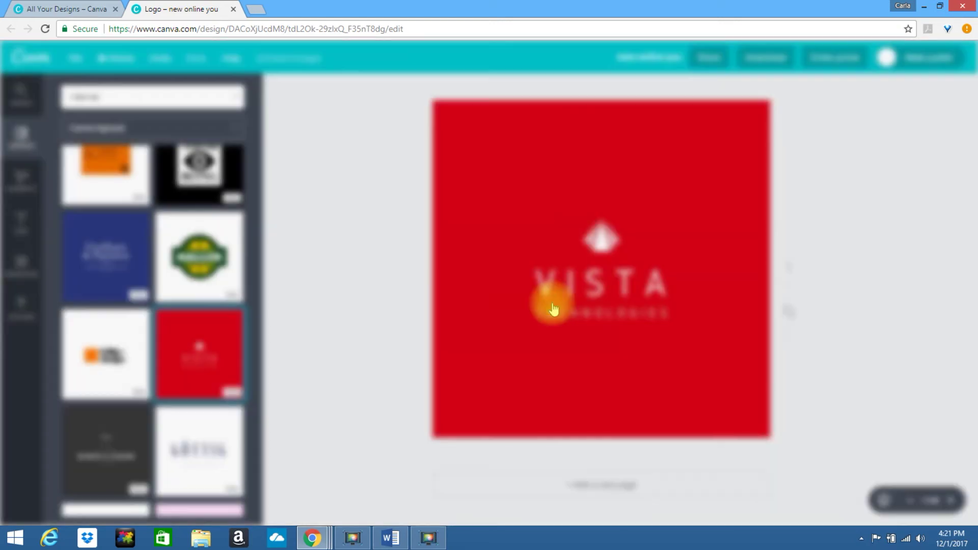
Step: Replace VISTA with NEW ONLINE and start overwriting TECHNOLOGIES with 'yo'
click(597, 284)
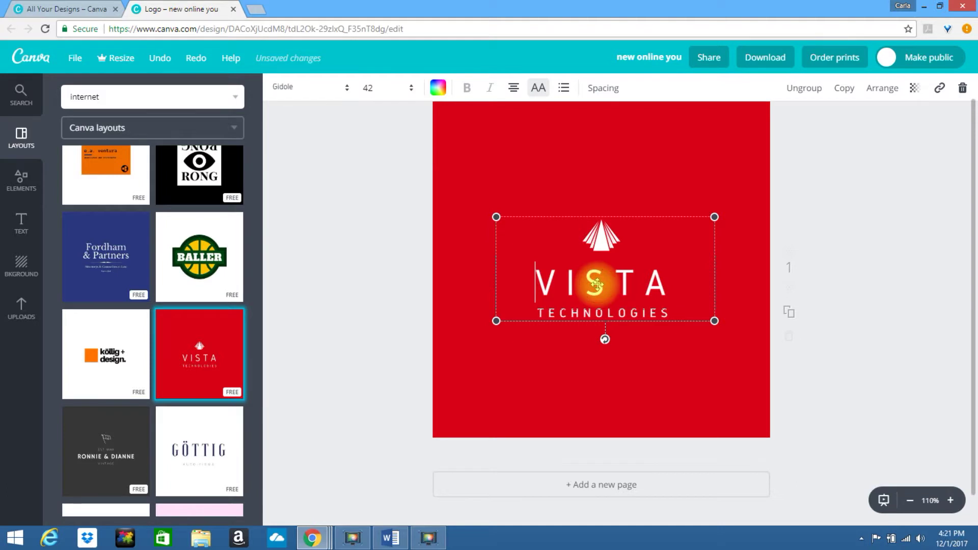
double_click(597, 284)
text(N)
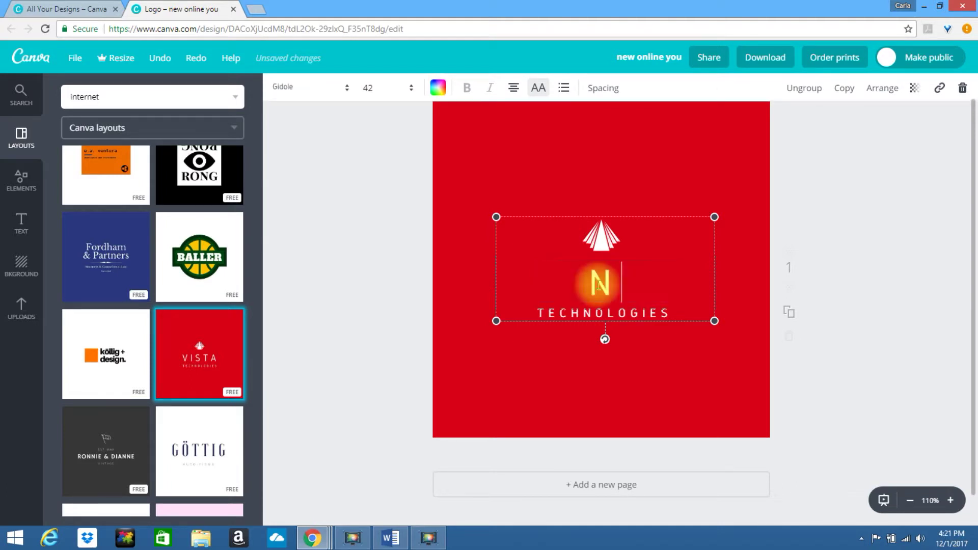
text(EW ONLINE)
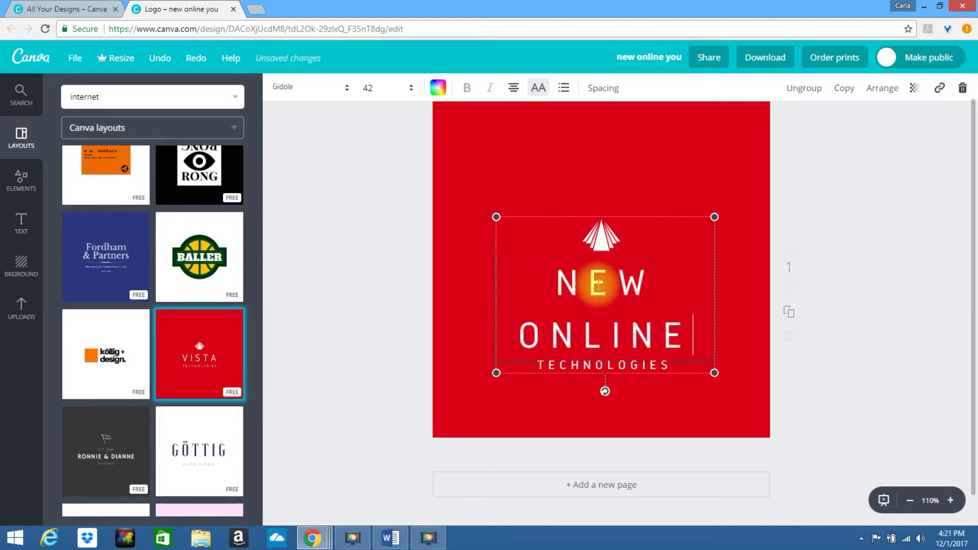
double_click(634, 366)
click(650, 396)
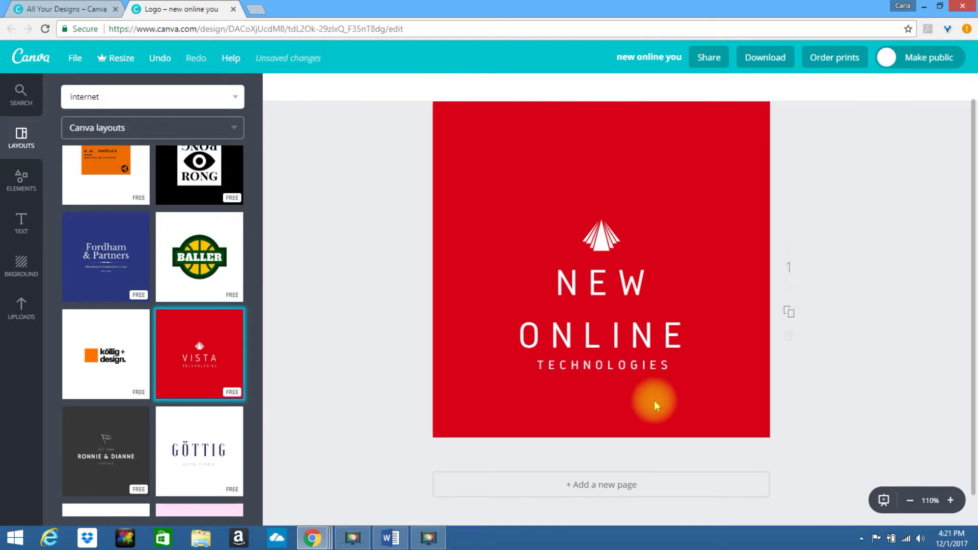
click(623, 365)
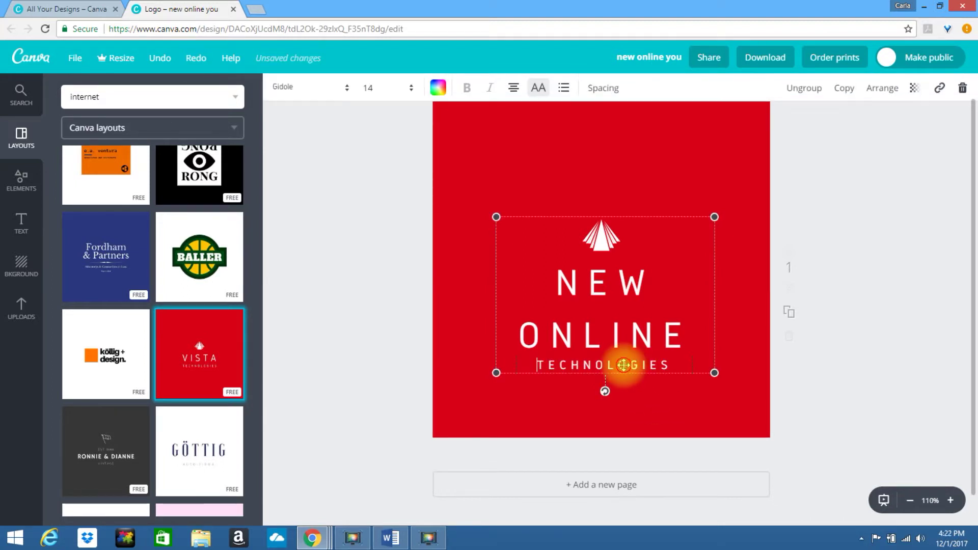
double_click(624, 365)
text(yo)
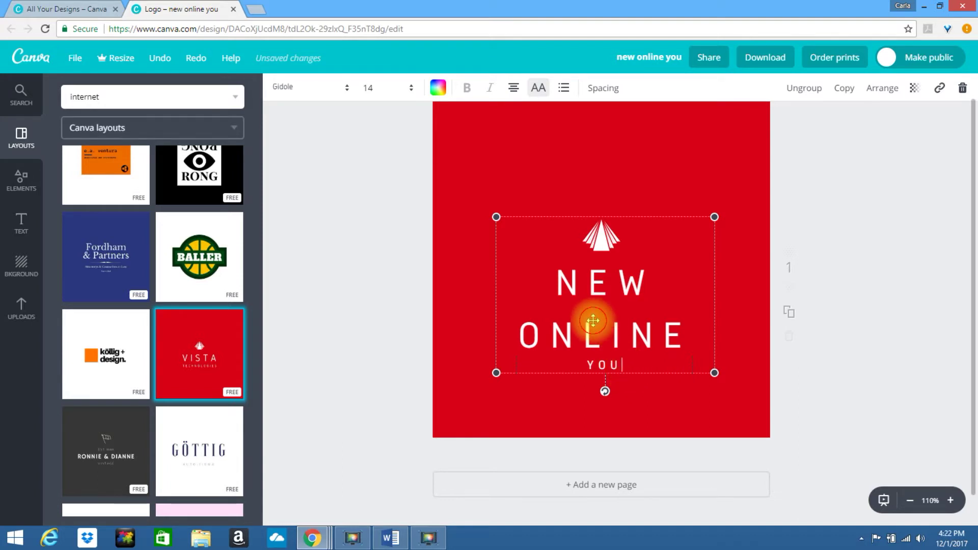
Step: Retype the heading as NEW ONLINE with YOU on a second line
triple_click(630, 285)
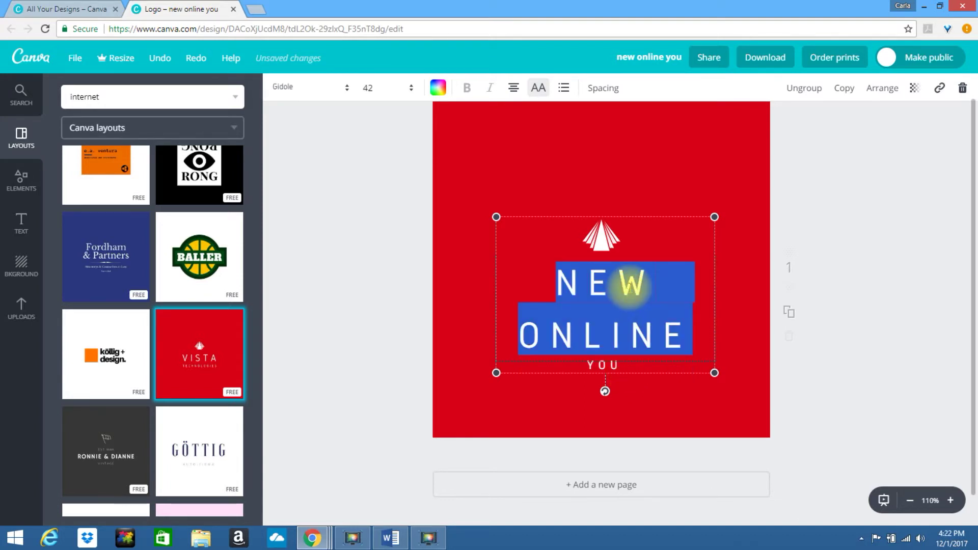
text(NEW ONLINE)
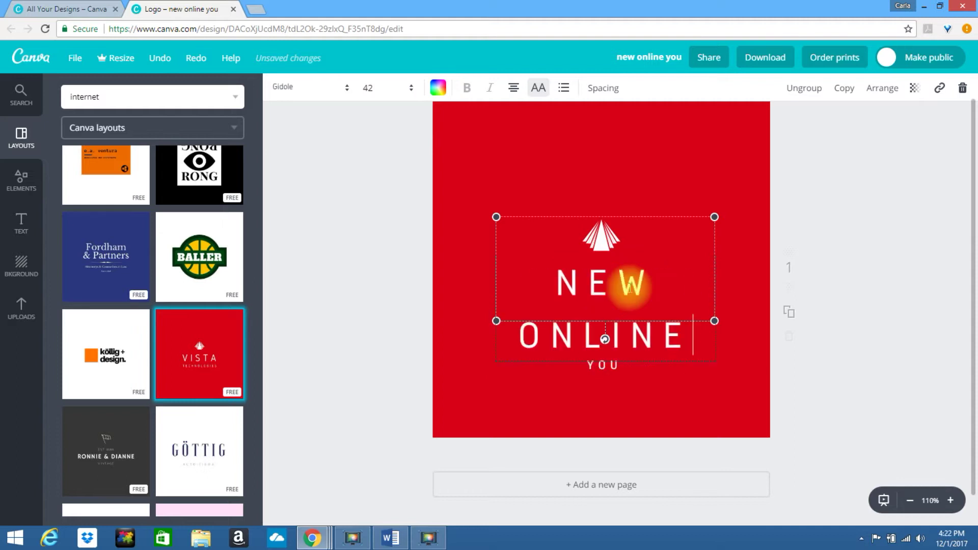
key(Return)
text(Y)
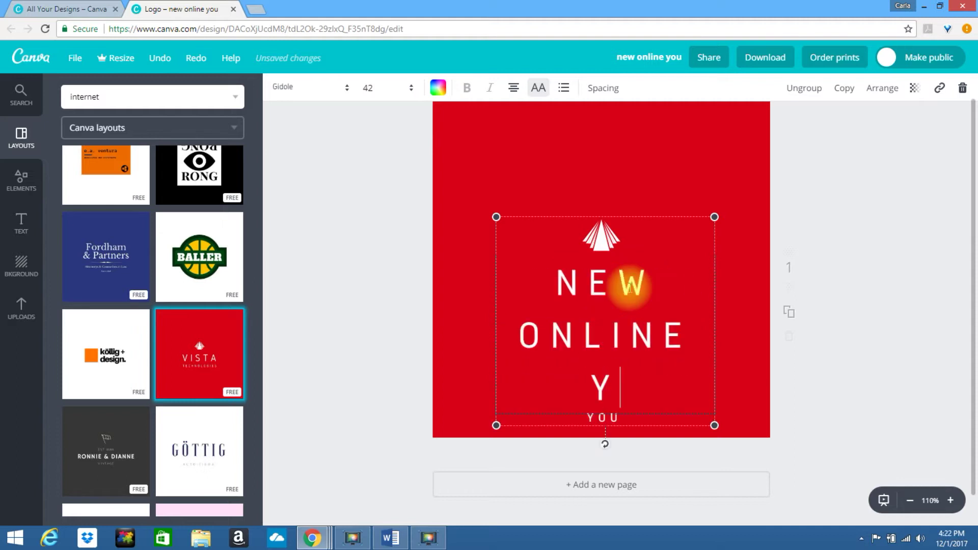
text(OU)
Step: Reduce the heading font size to 36, then to 28
click(384, 90)
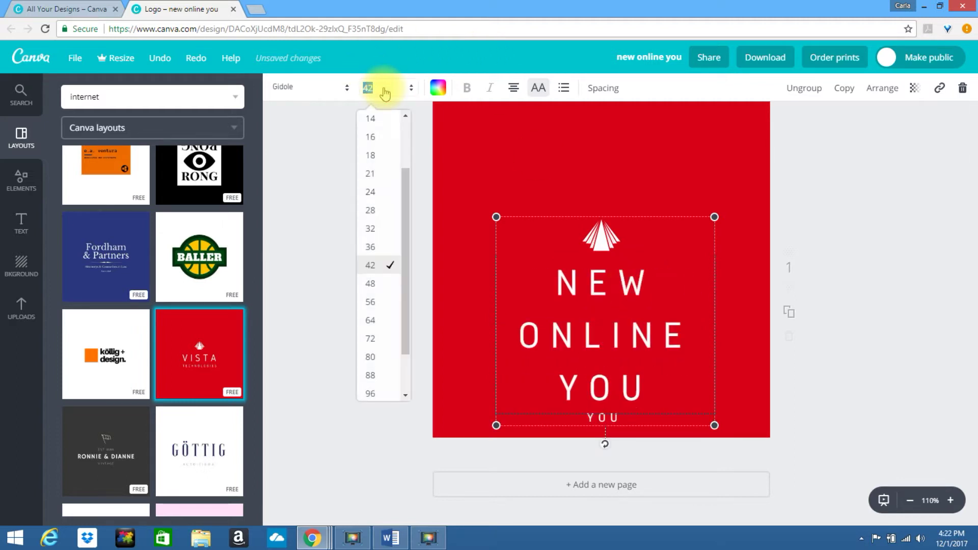
click(374, 249)
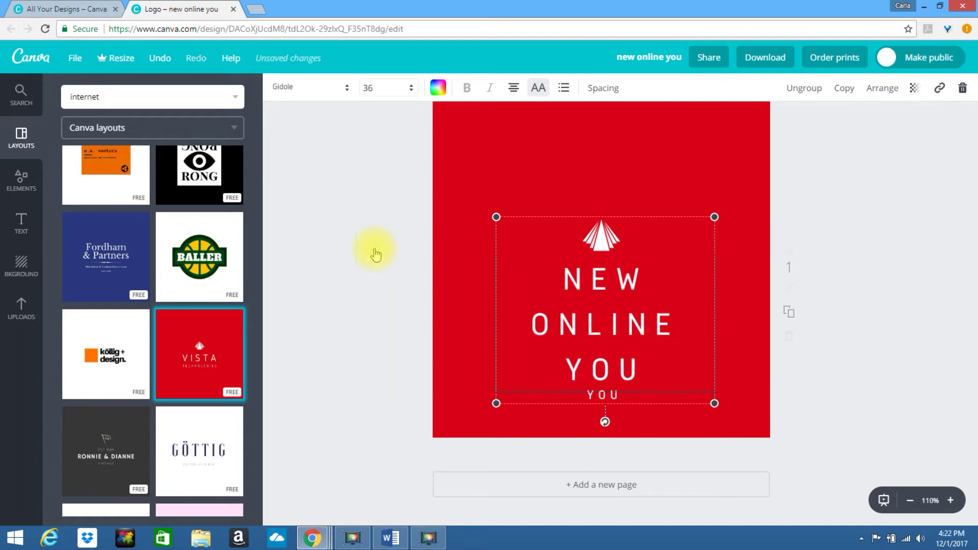
click(383, 90)
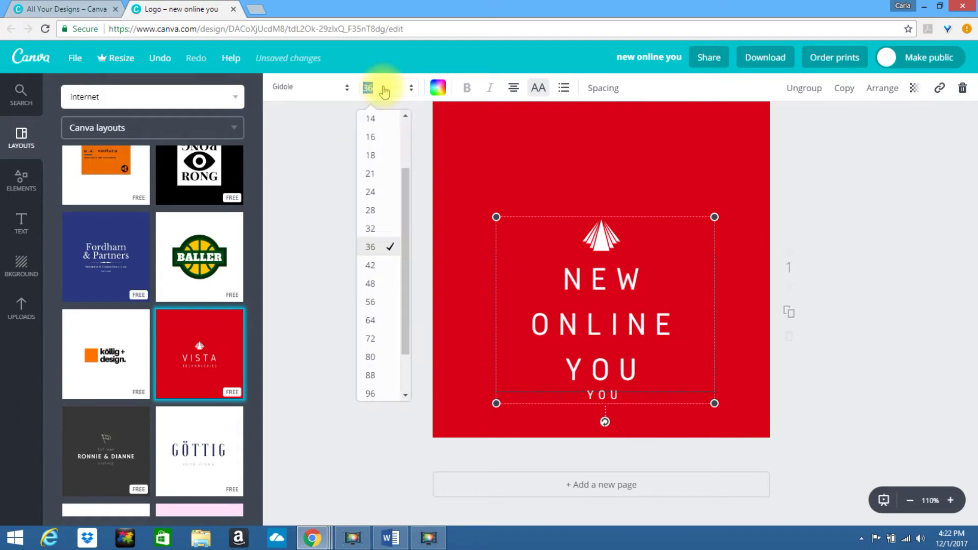
click(376, 210)
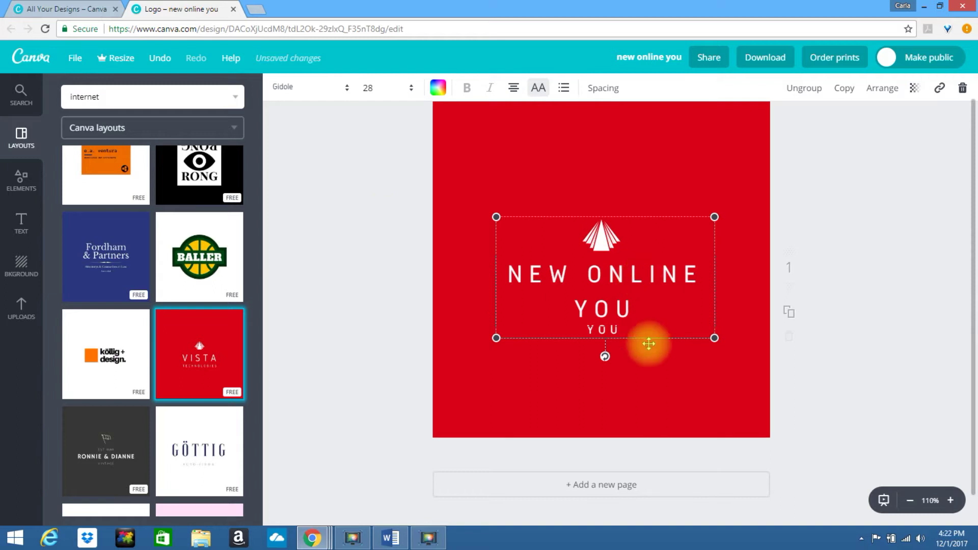
click(619, 346)
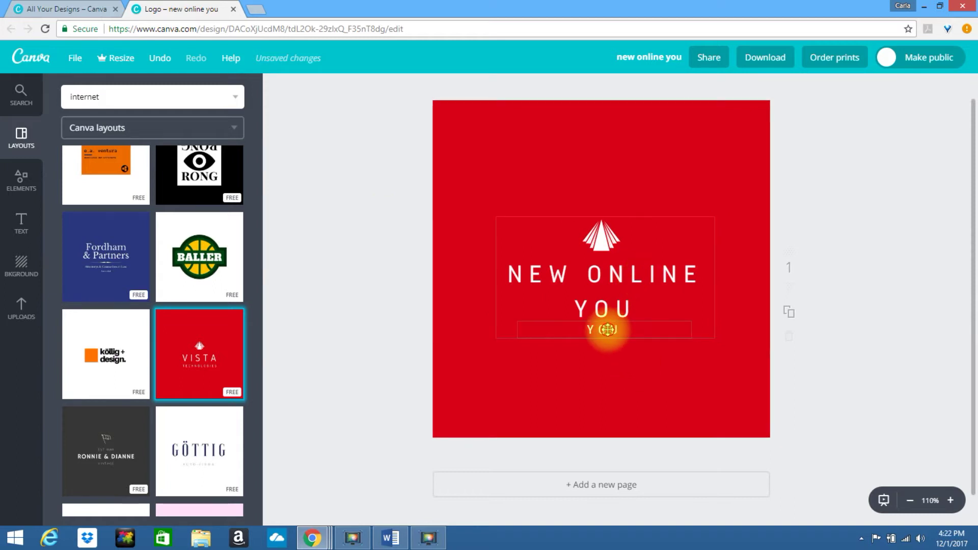
click(607, 329)
Step: Rewrite the tagline as 'DON'T BE A BLANK SPACE' / 'IN AN ONLINE WORLD' at font size 10
double_click(607, 330)
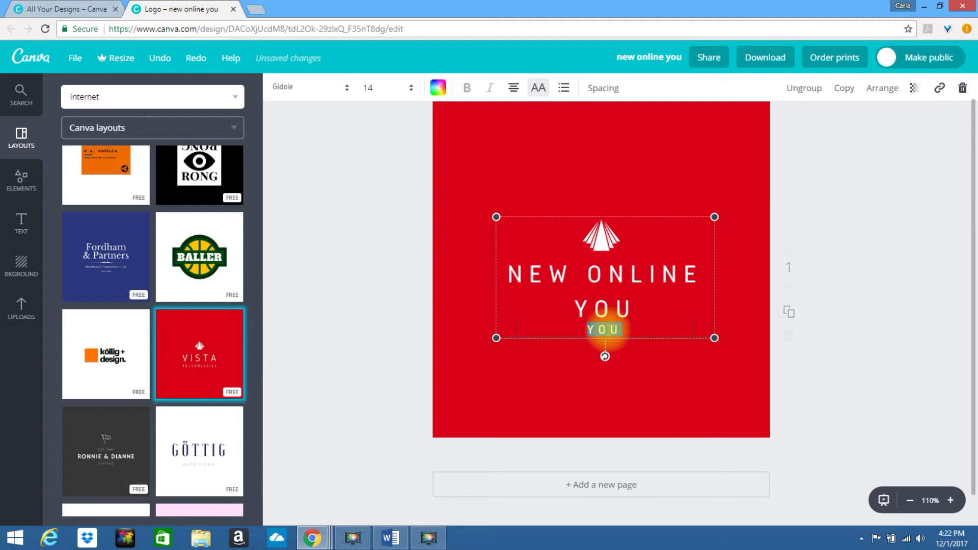
text(DON'T BE A BLANK SP)
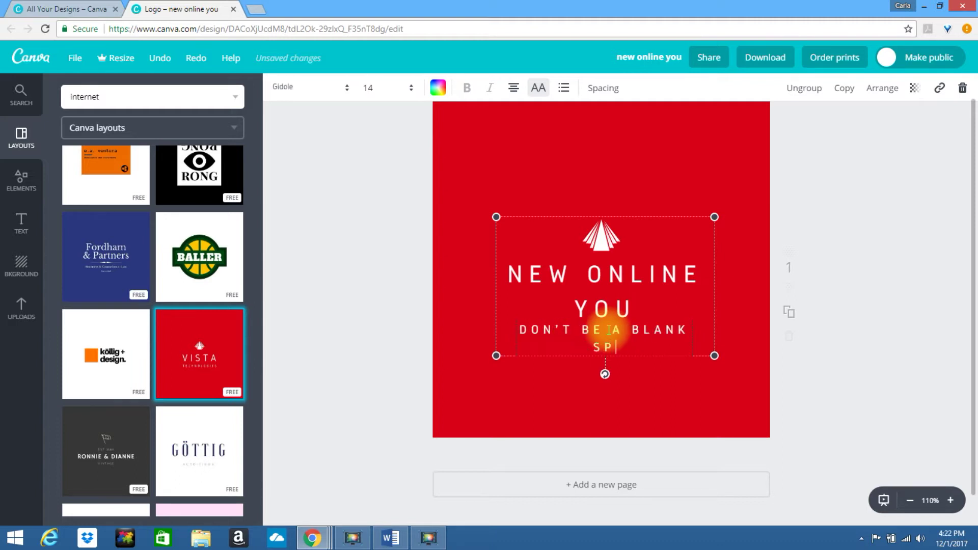
key(BackSpace)
key(BackSpace)
key(Return)
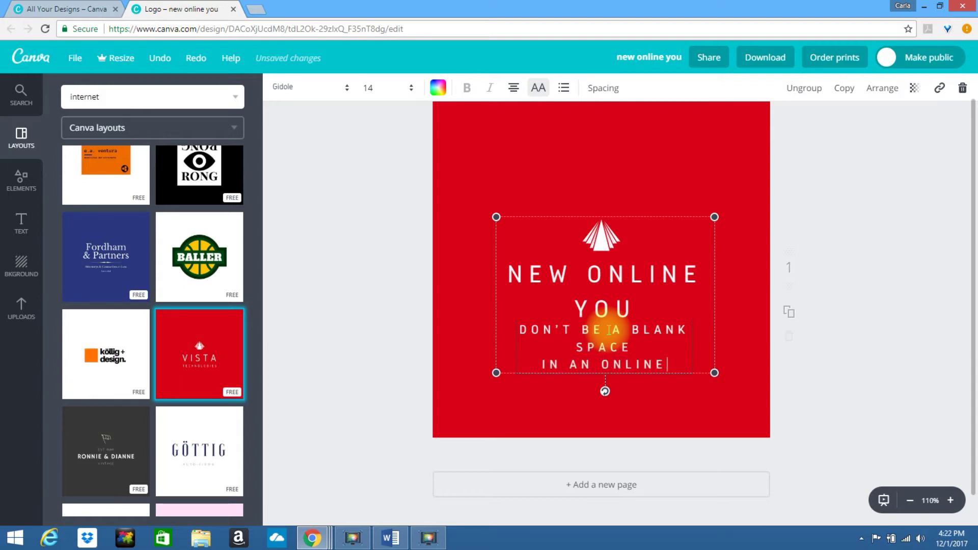
text(WORLD)
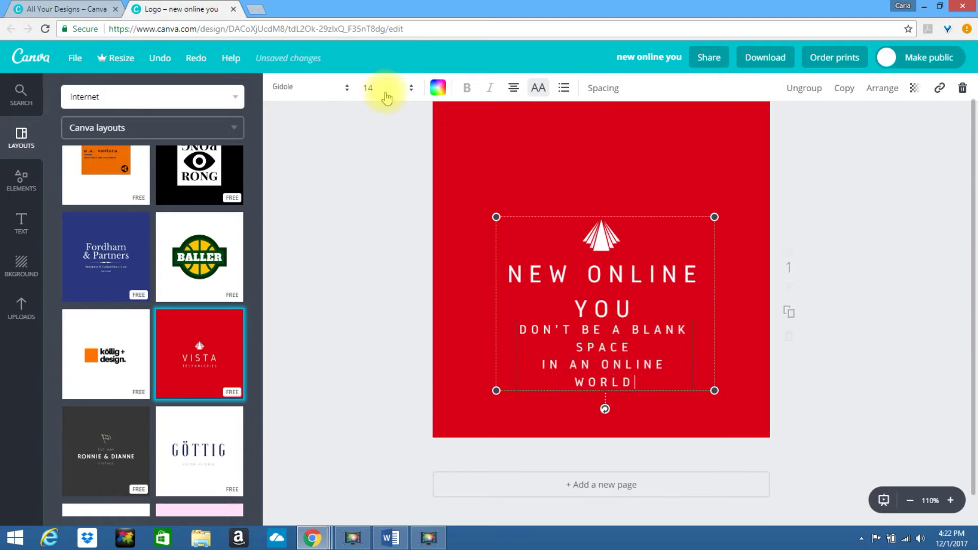
click(385, 89)
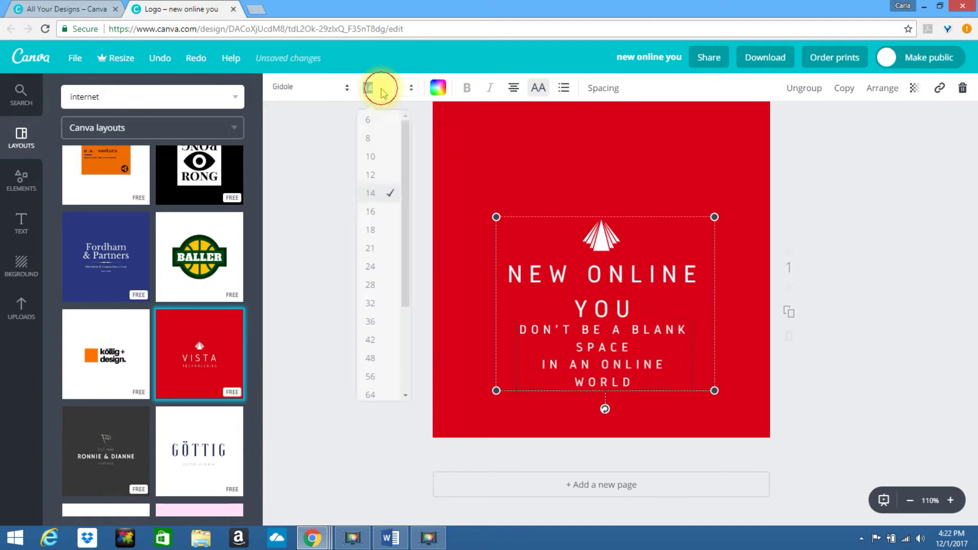
click(370, 156)
Step: Ungroup the logo and delete the pyramid icon above the title
click(602, 245)
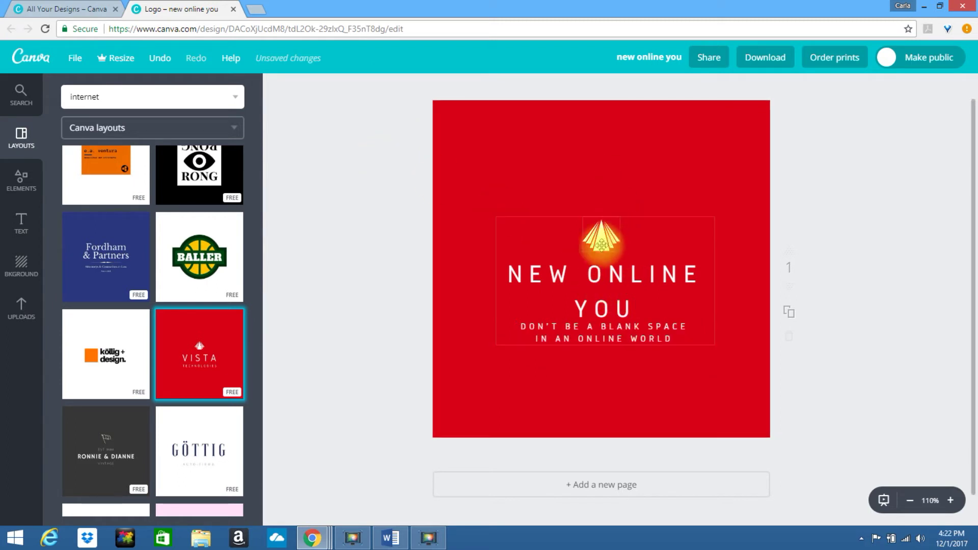
drag(602, 245, 605, 242)
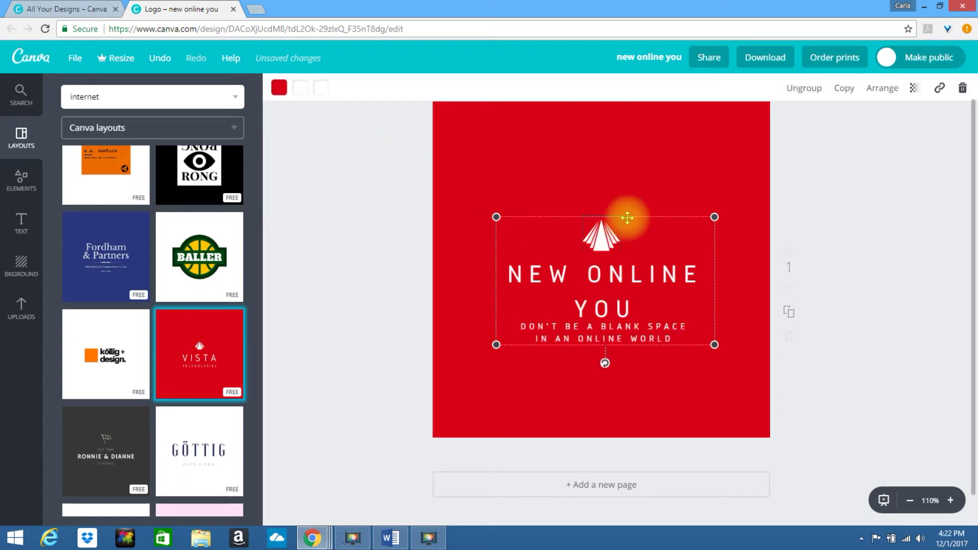
click(802, 94)
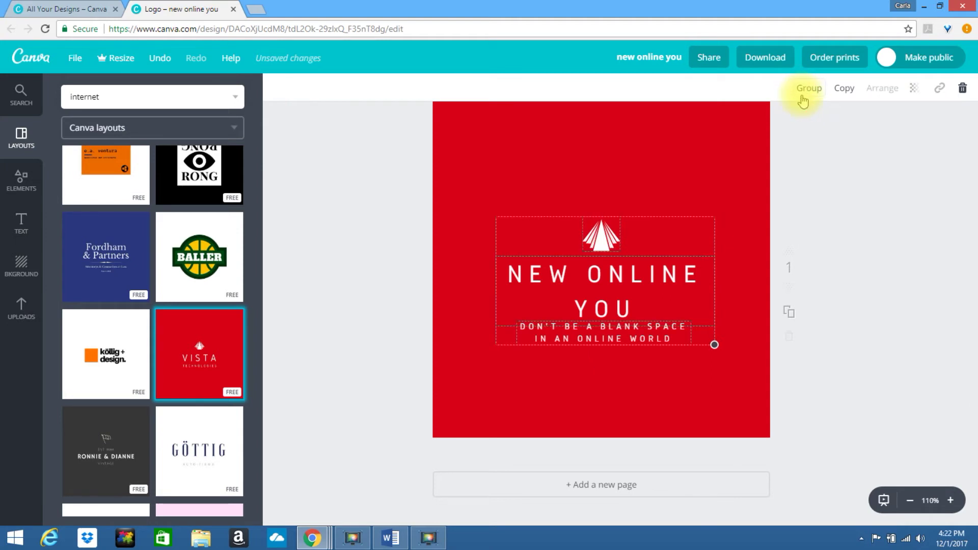
click(670, 168)
click(602, 220)
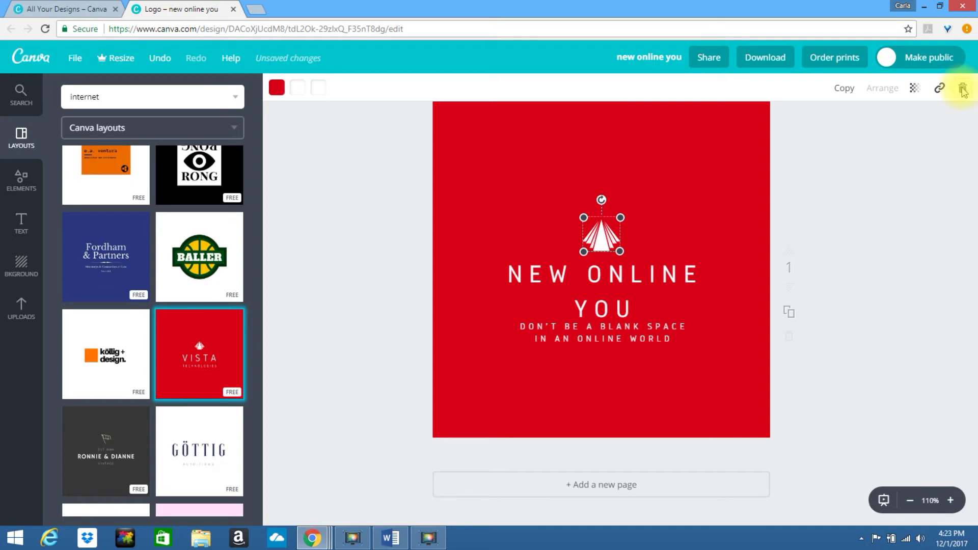
click(963, 90)
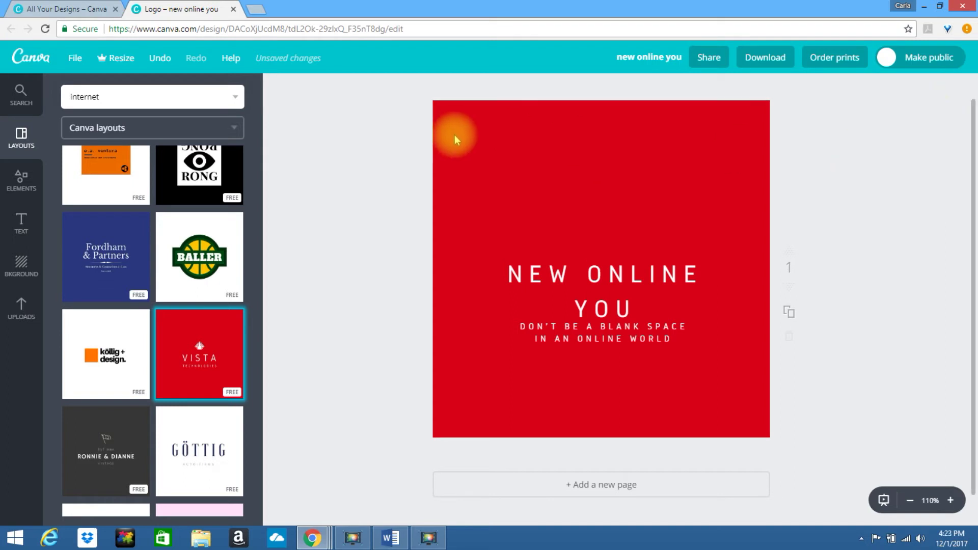
Step: Add a lightbulb icon from the Elements icon collection to the design
click(26, 189)
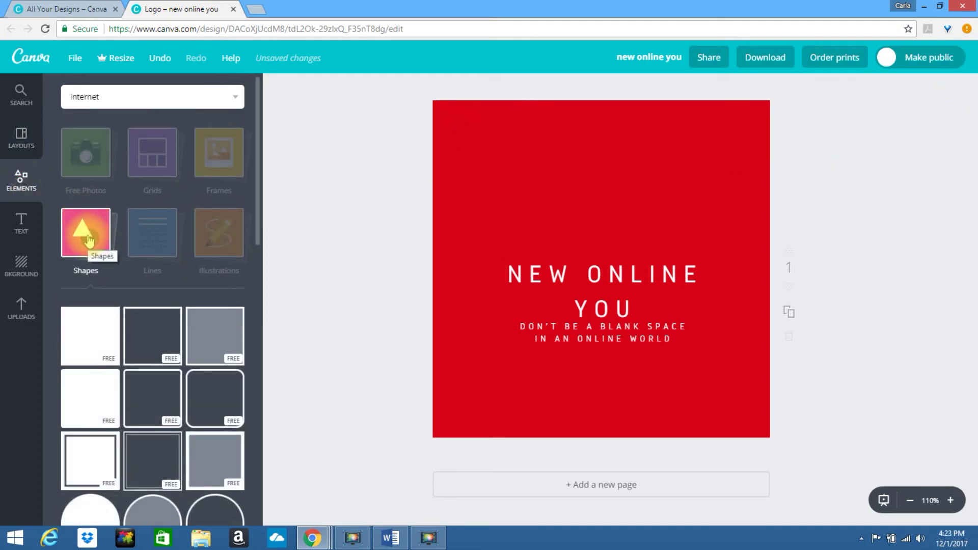
click(89, 240)
click(96, 324)
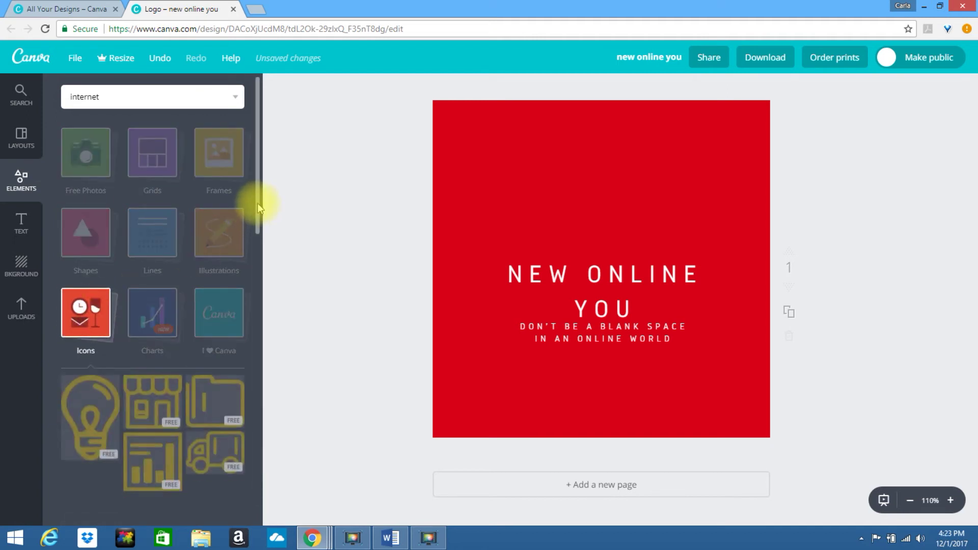
scroll(260, 240, down, 1)
scroll(260, 244, down, 4)
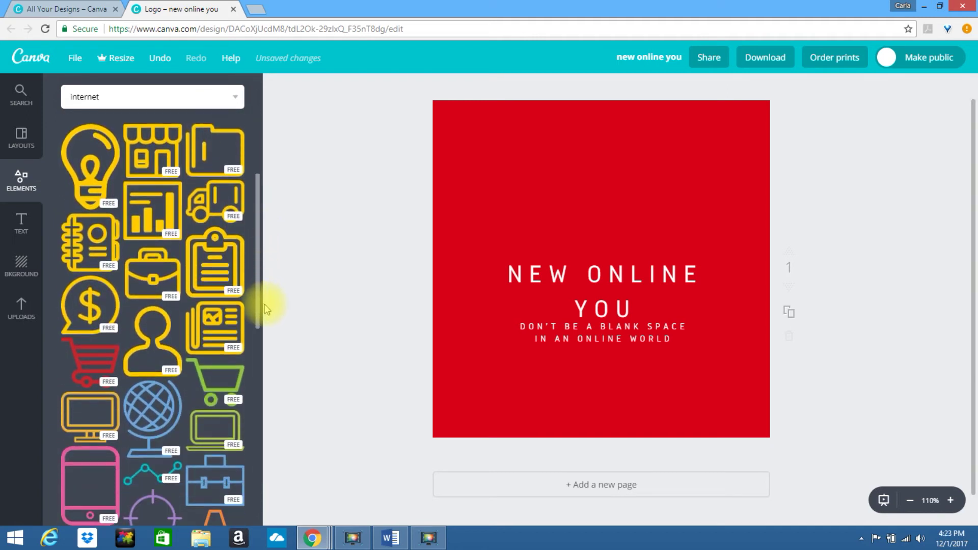
scroll(265, 285, up, 1)
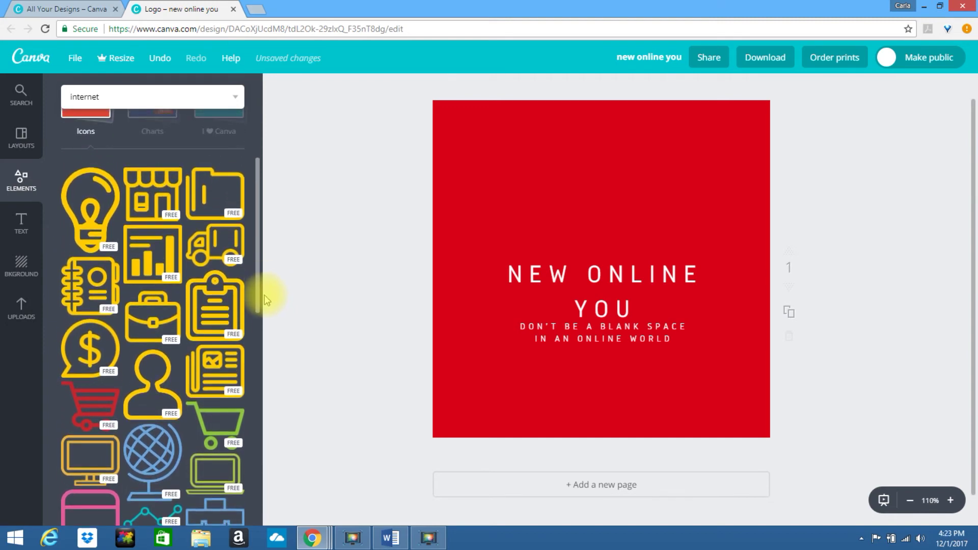
scroll(263, 306, down, 2)
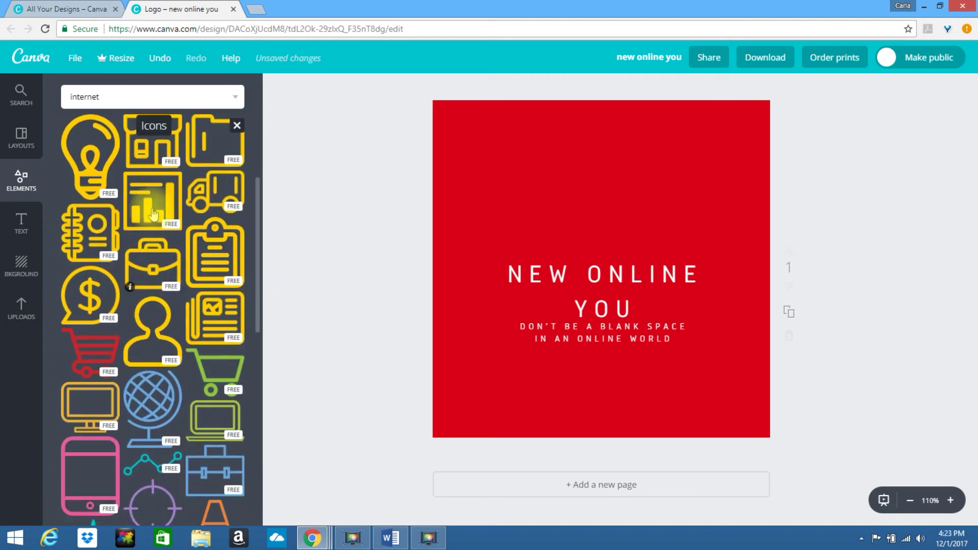
click(90, 162)
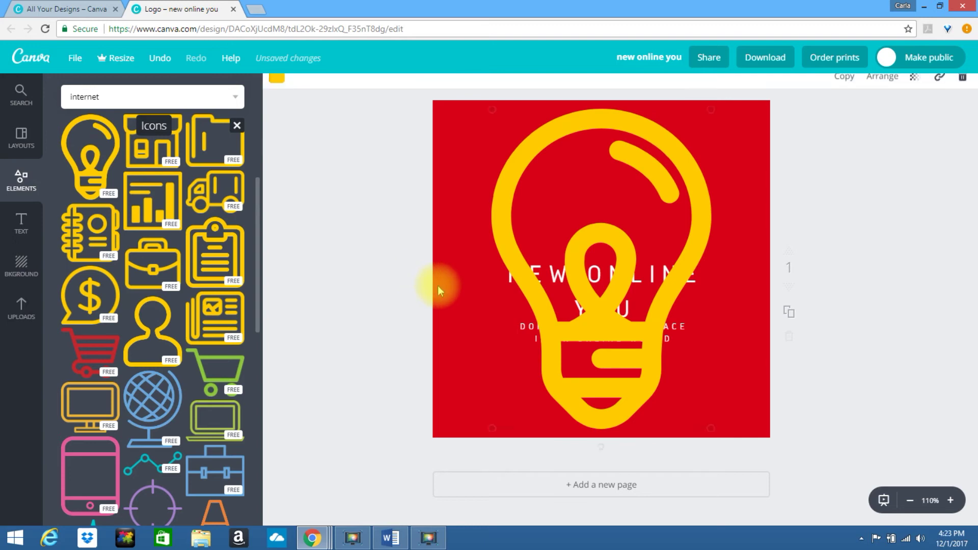
Step: Shrink the lightbulb, centre it above NEW ONLINE YOU, and colour it white
drag(710, 429, 559, 208)
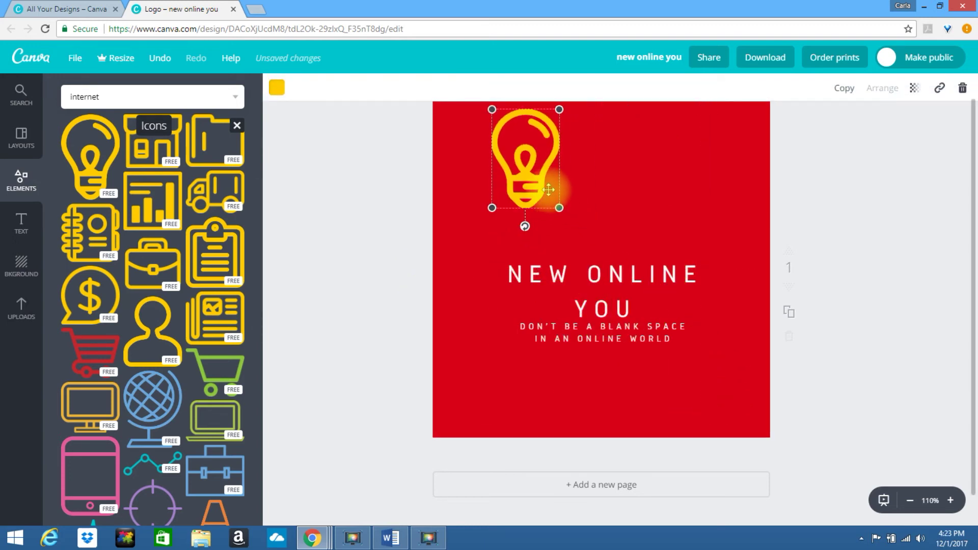
drag(560, 208, 596, 226)
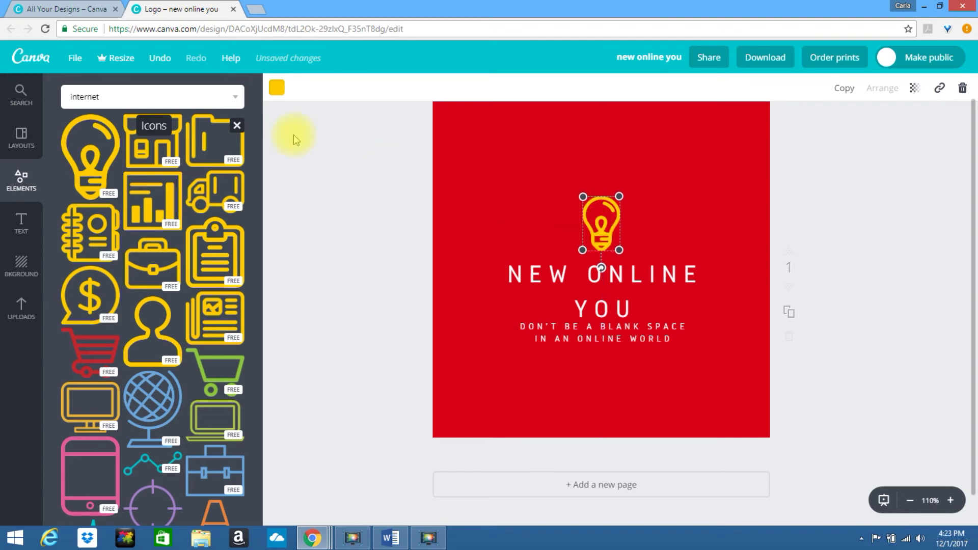
click(278, 90)
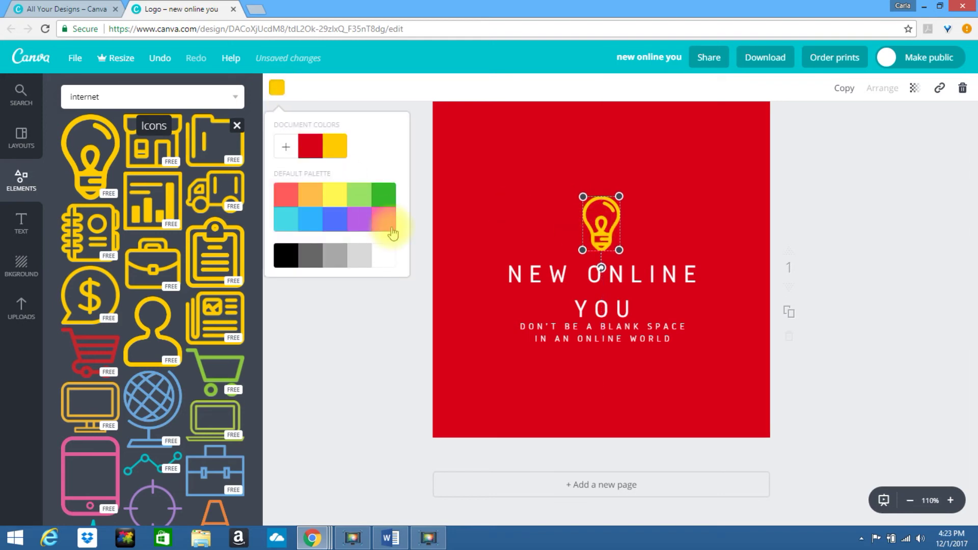
click(385, 260)
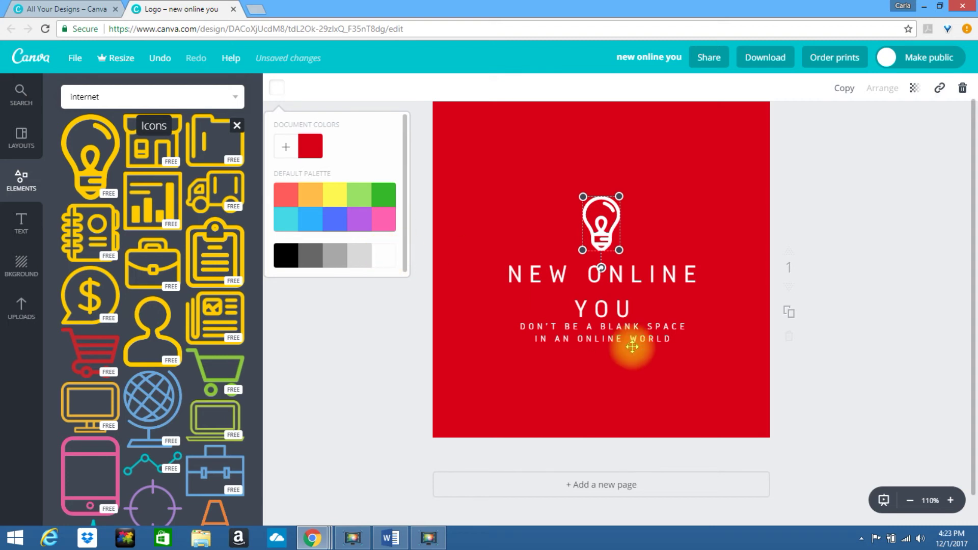
click(610, 352)
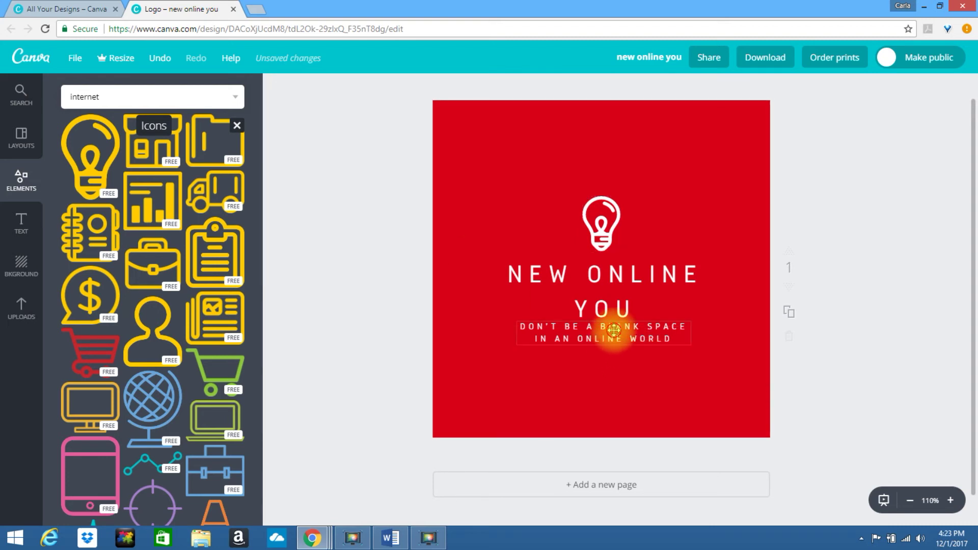
Step: Replace the two-line tagline with 'CHANGING THE WAY YOU THINK'
triple_click(614, 330)
double_click(615, 333)
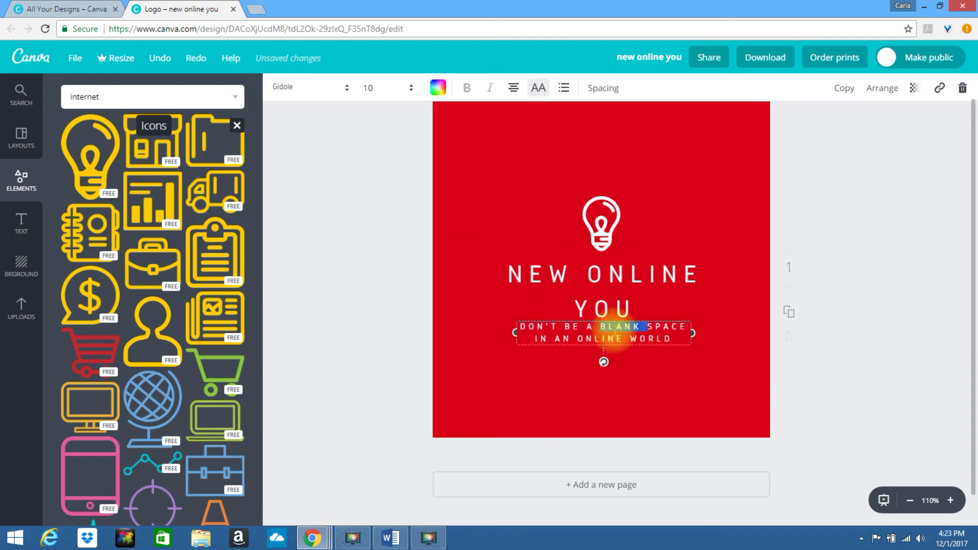
drag(518, 326, 701, 353)
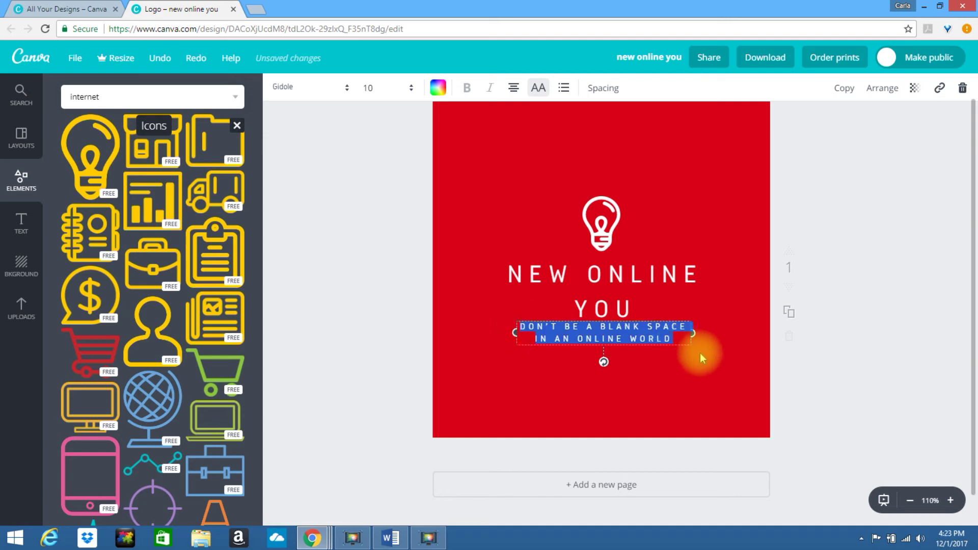
text(CHANGEIN)
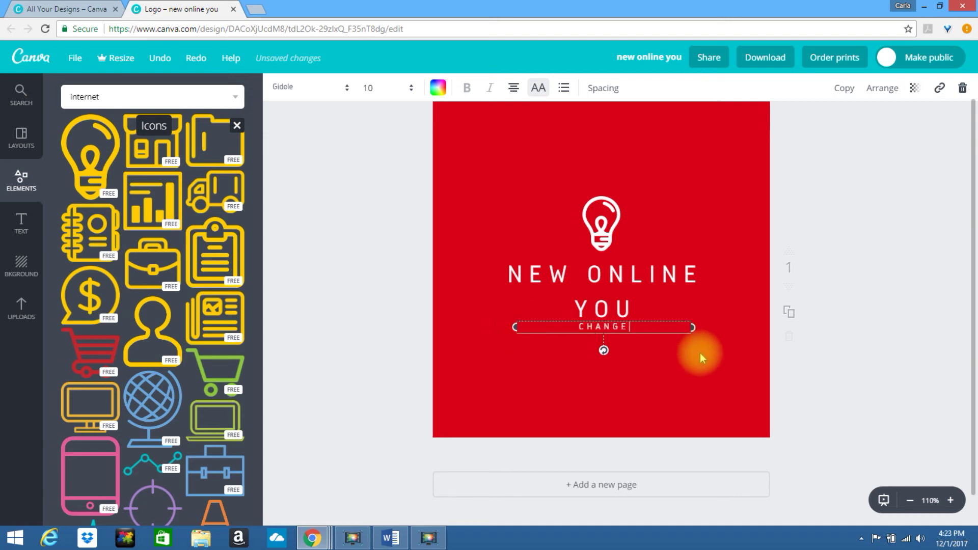
key(BackSpace)
key(BackSpace)
text(ING THE WAY )
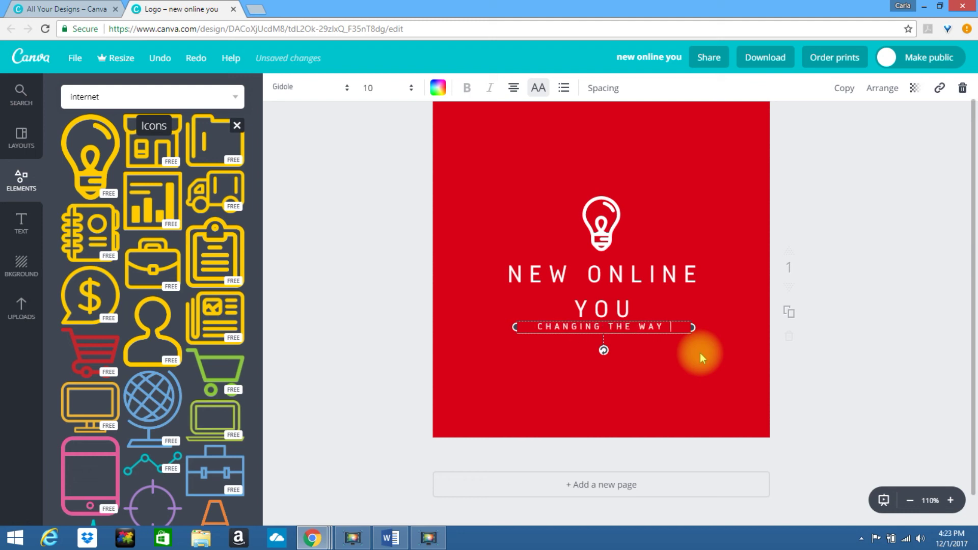
text(YOU THINK)
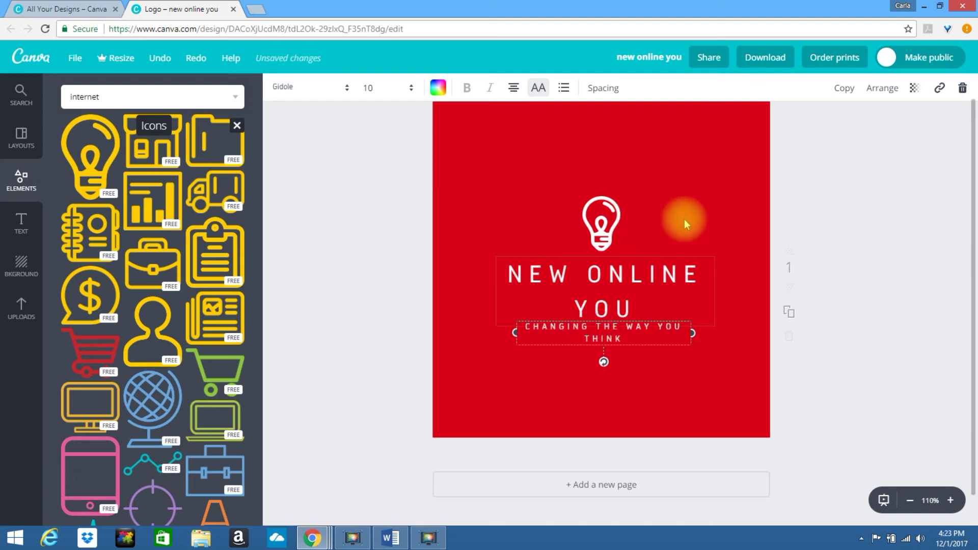
Step: Reduce the tagline to font size 8 so it fits on one line
click(372, 90)
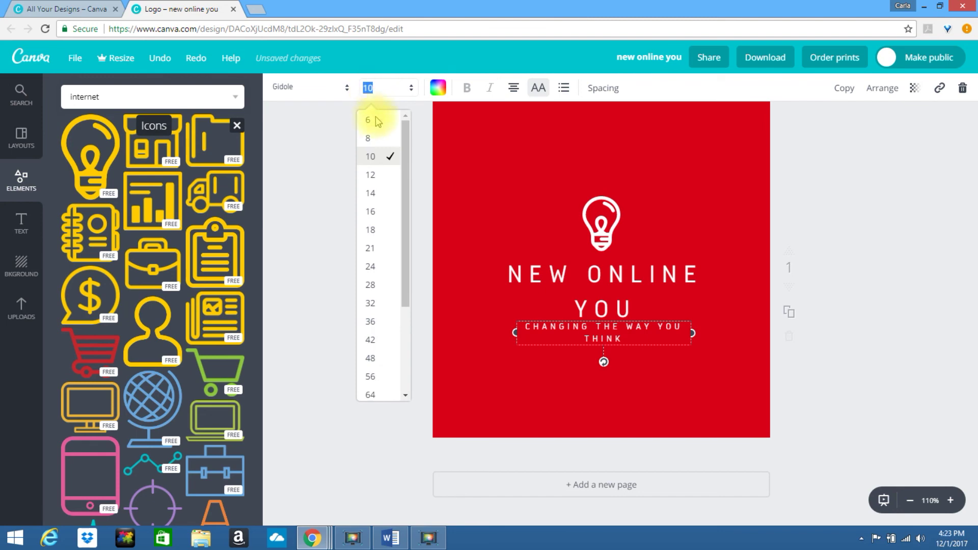
click(371, 138)
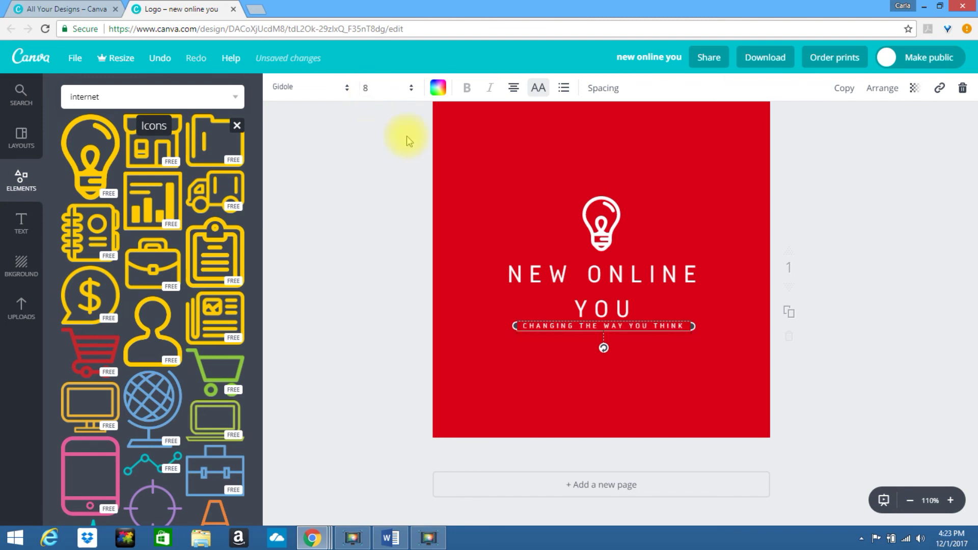
click(675, 193)
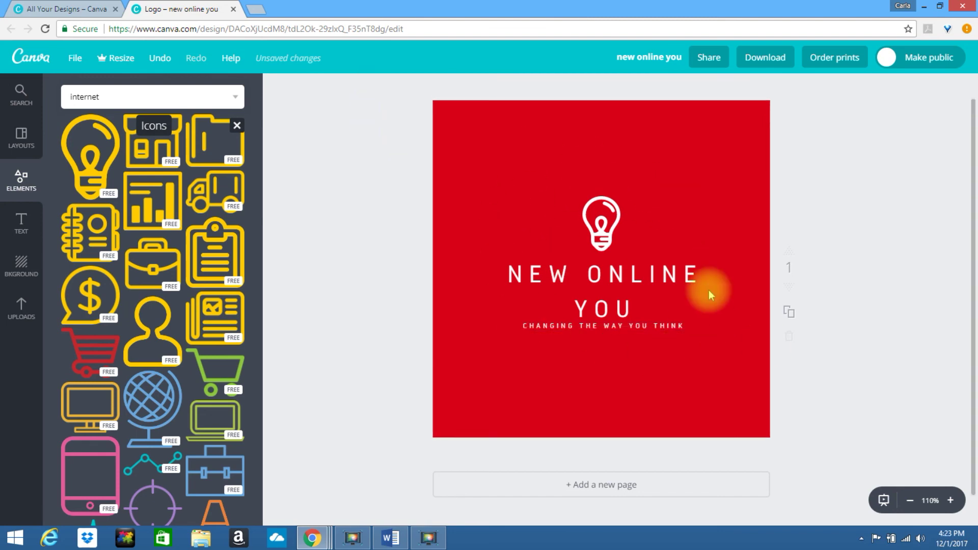